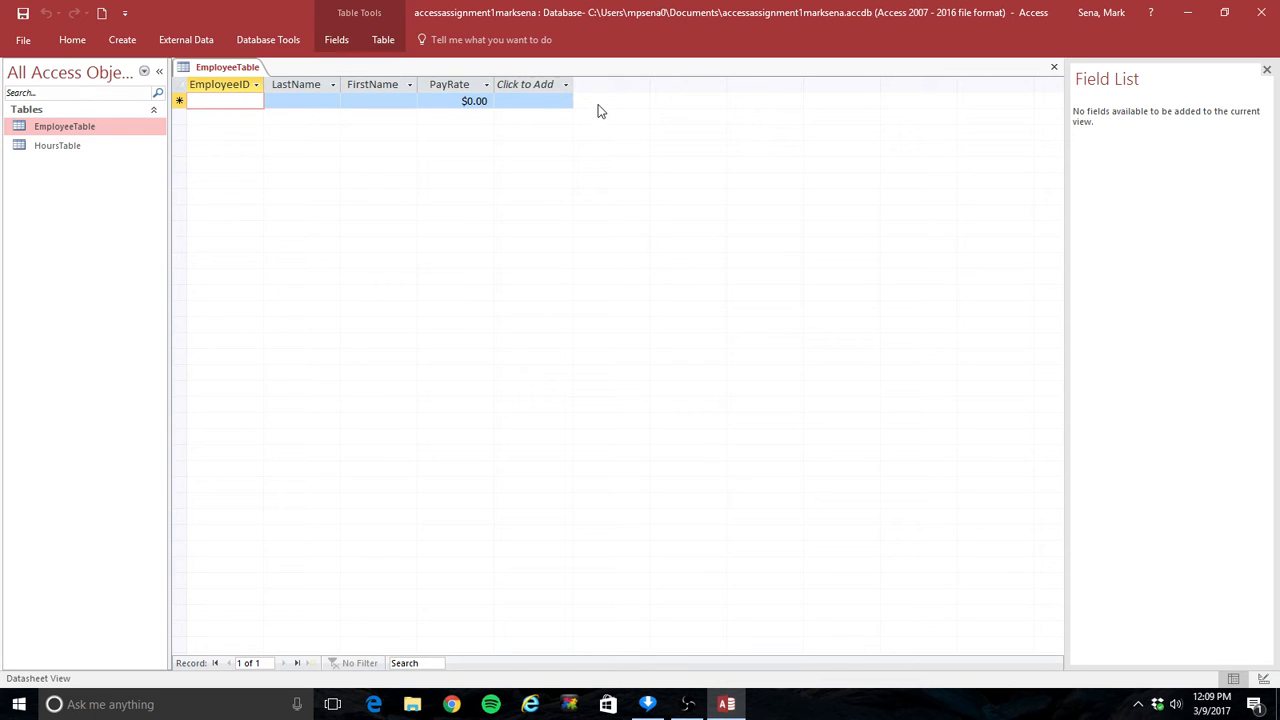
Step: Close the employee table, then open and close the hours table to review its fields
left_click(1054, 67)
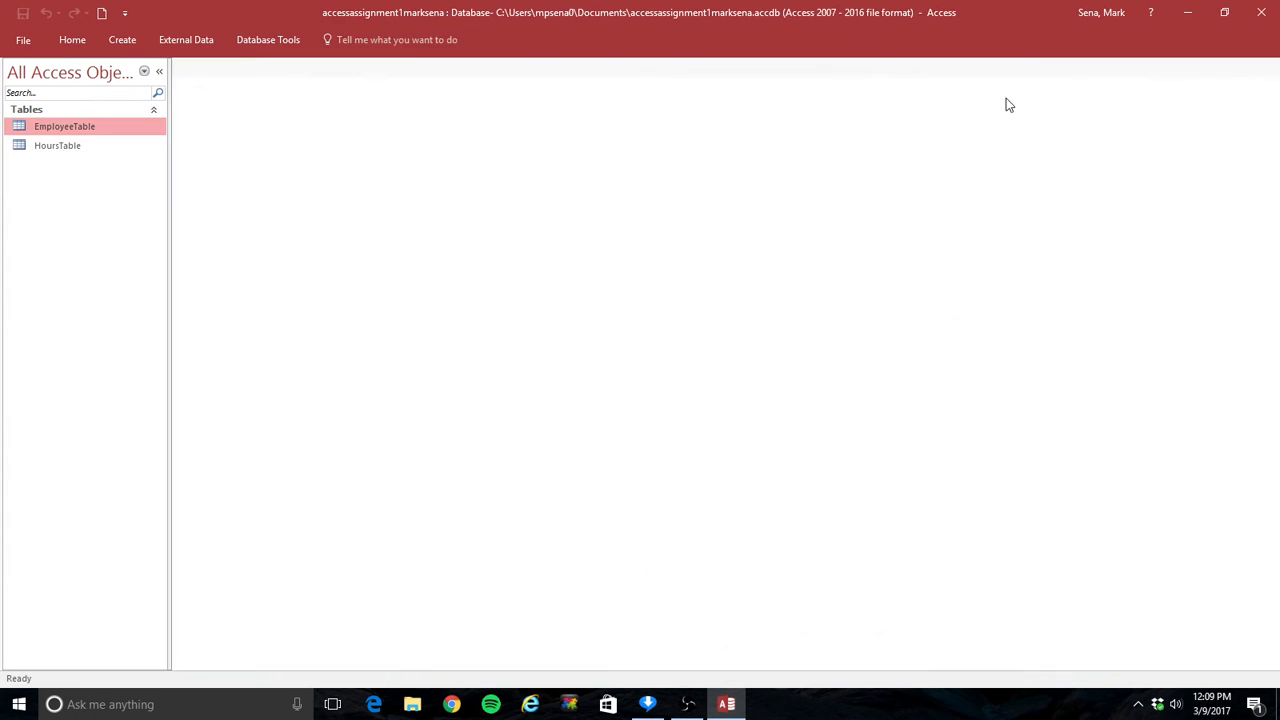
double_click(57, 146)
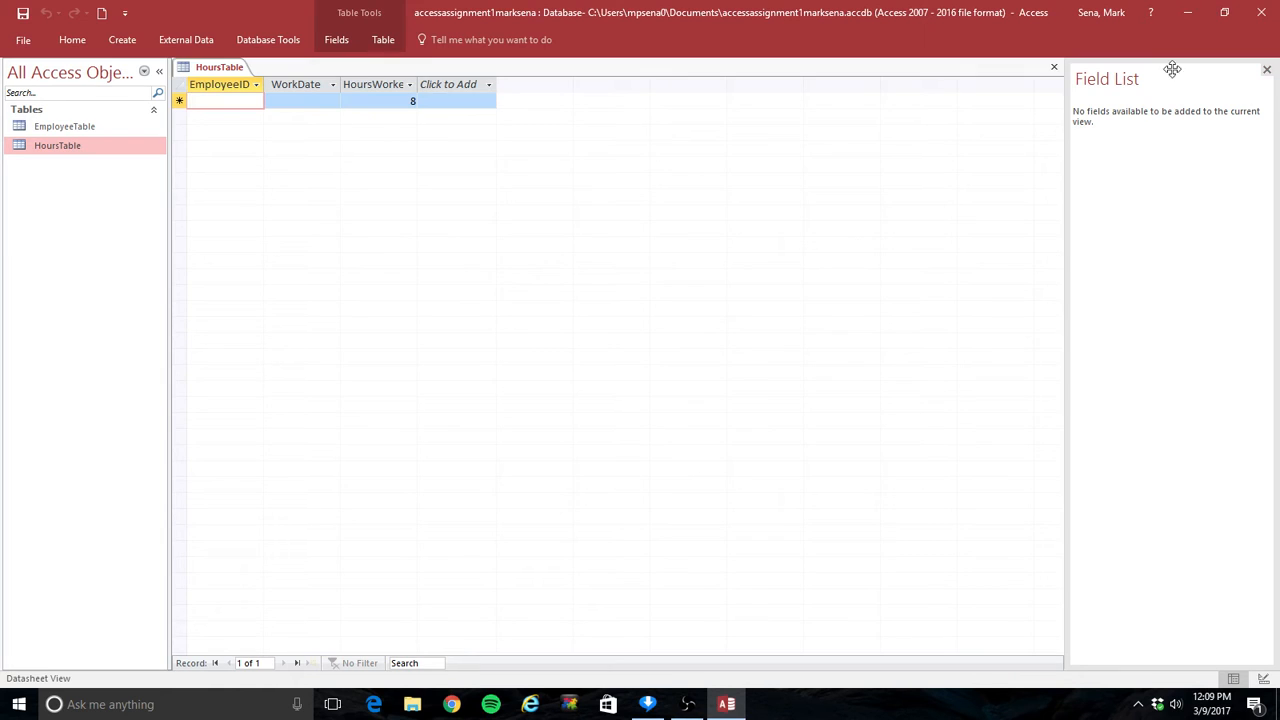
left_click(1054, 67)
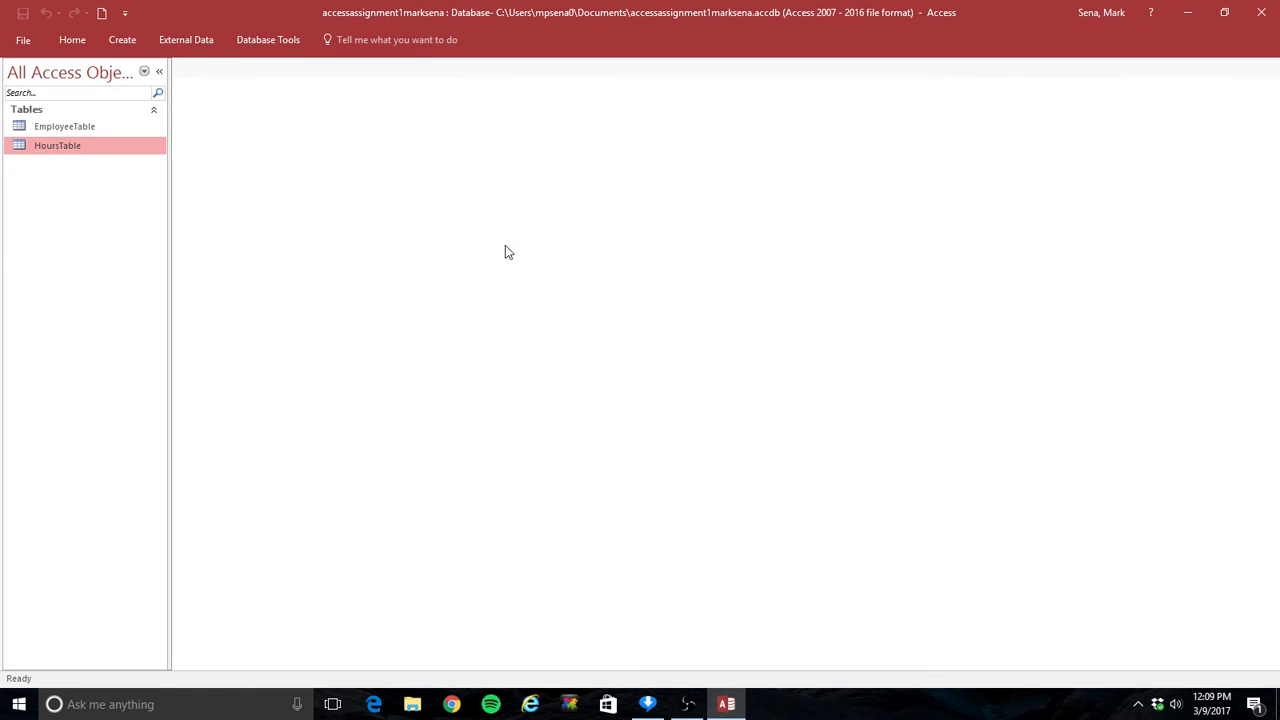
Step: Start the Form Wizard on EmployeeTable, add all of its fields and keep the Columnar layout
left_click(122, 40)
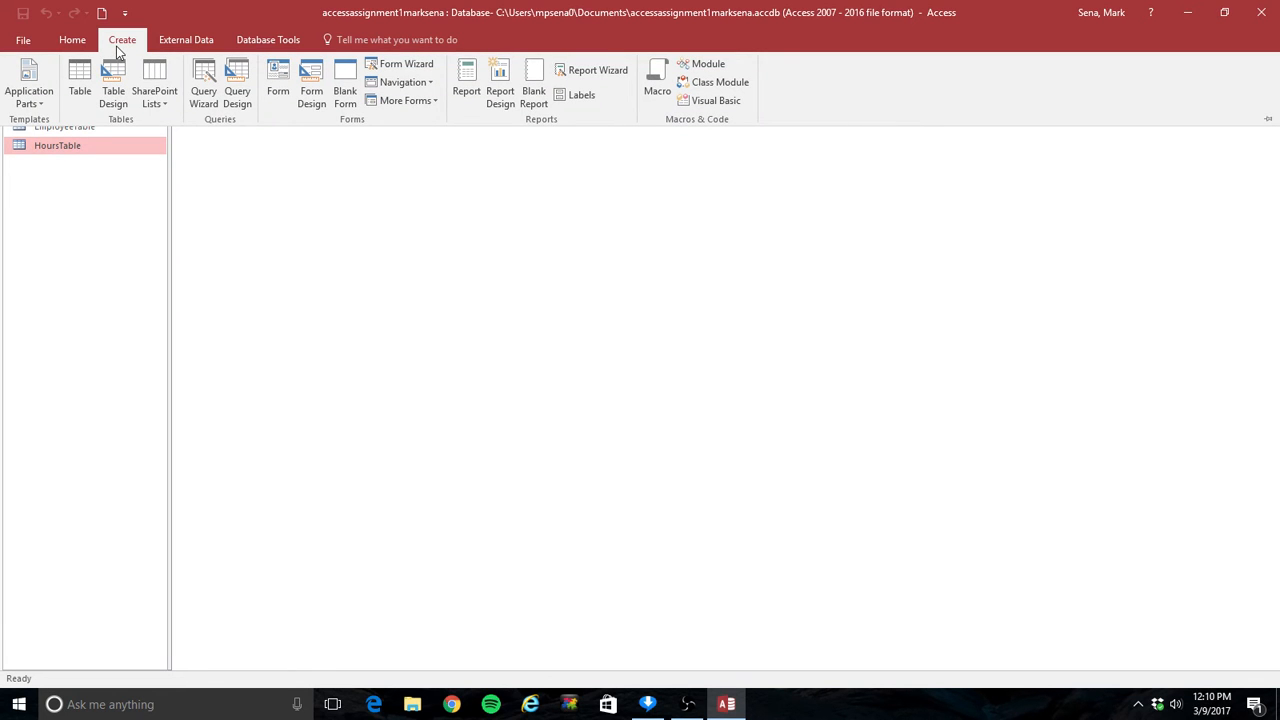
left_click(423, 66)
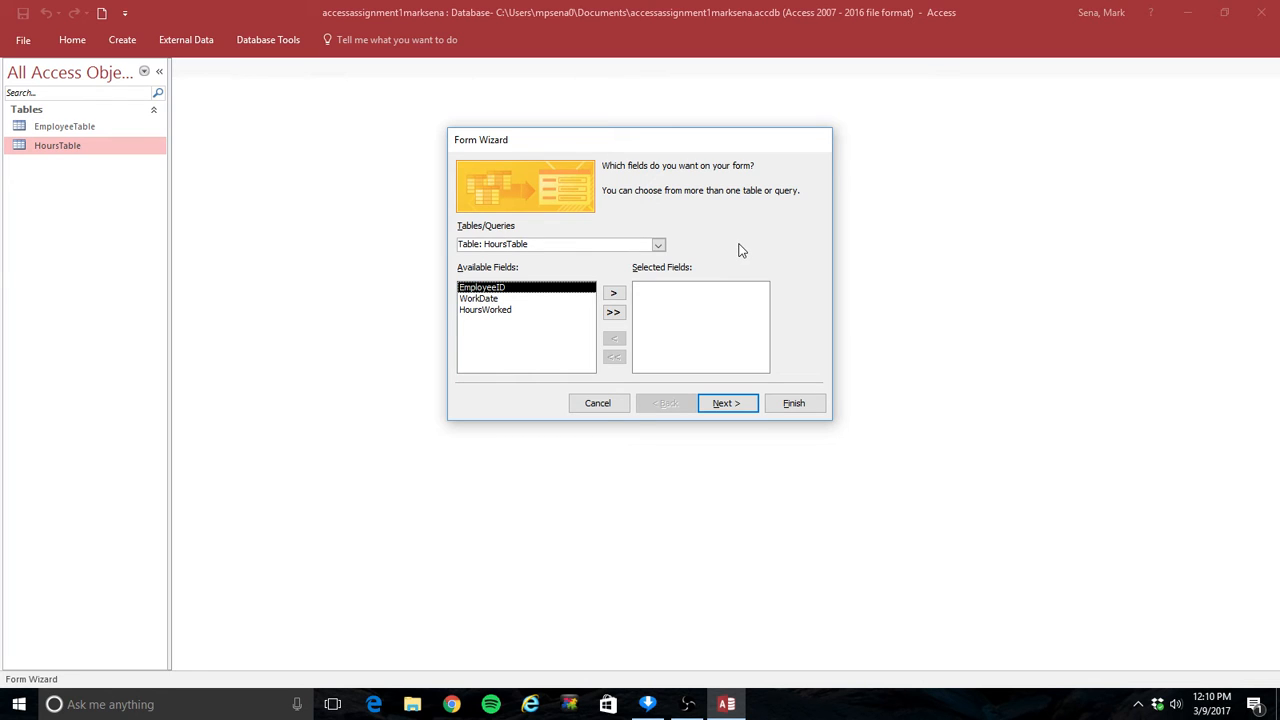
left_click(658, 245)
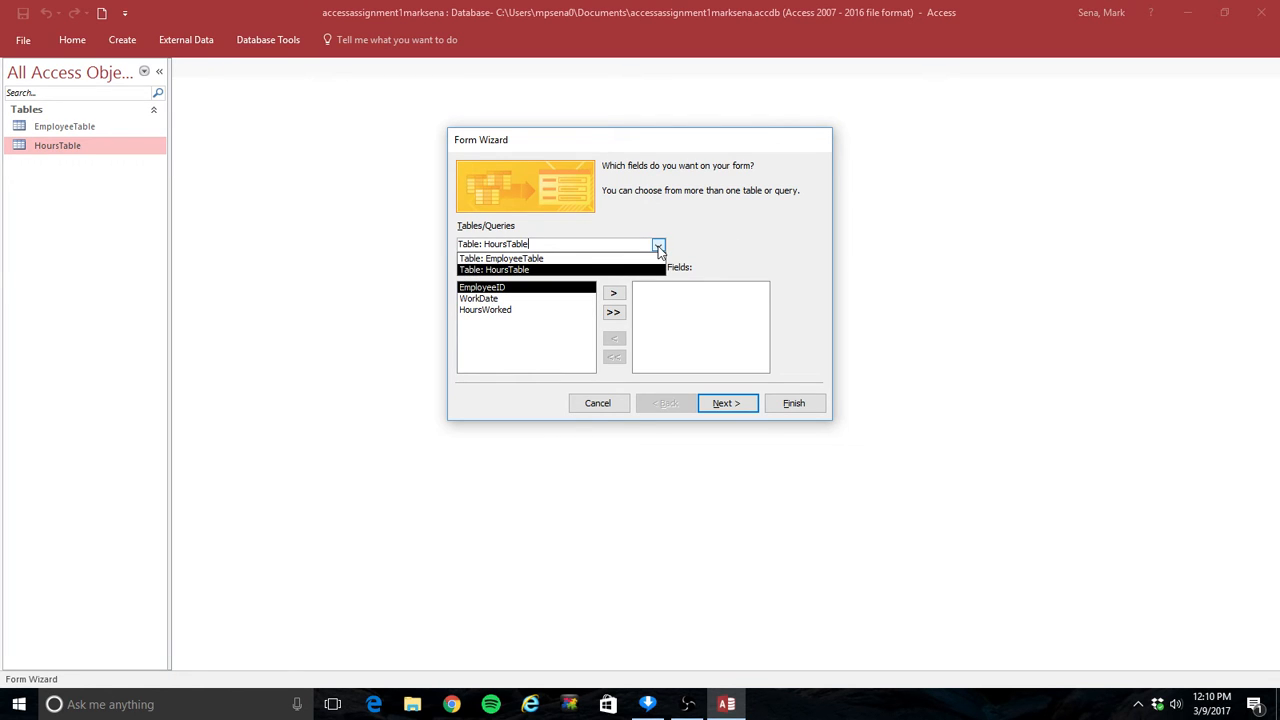
left_click(543, 259)
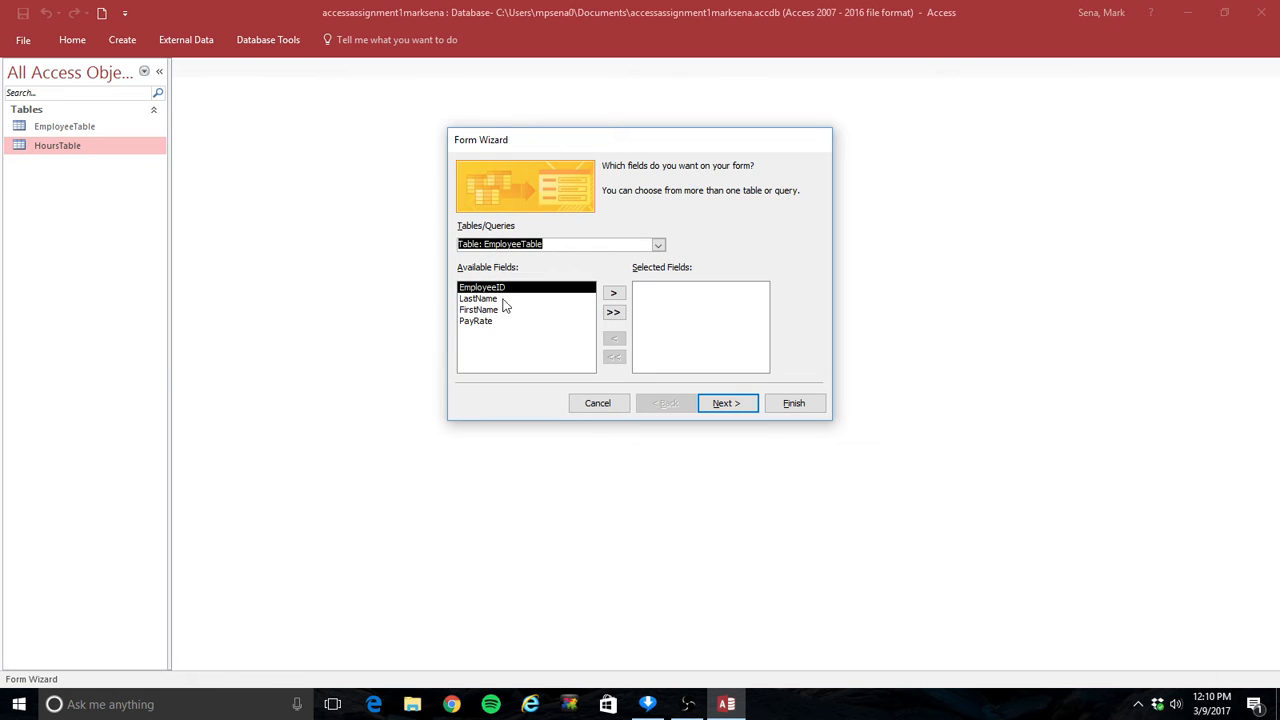
left_click(614, 313)
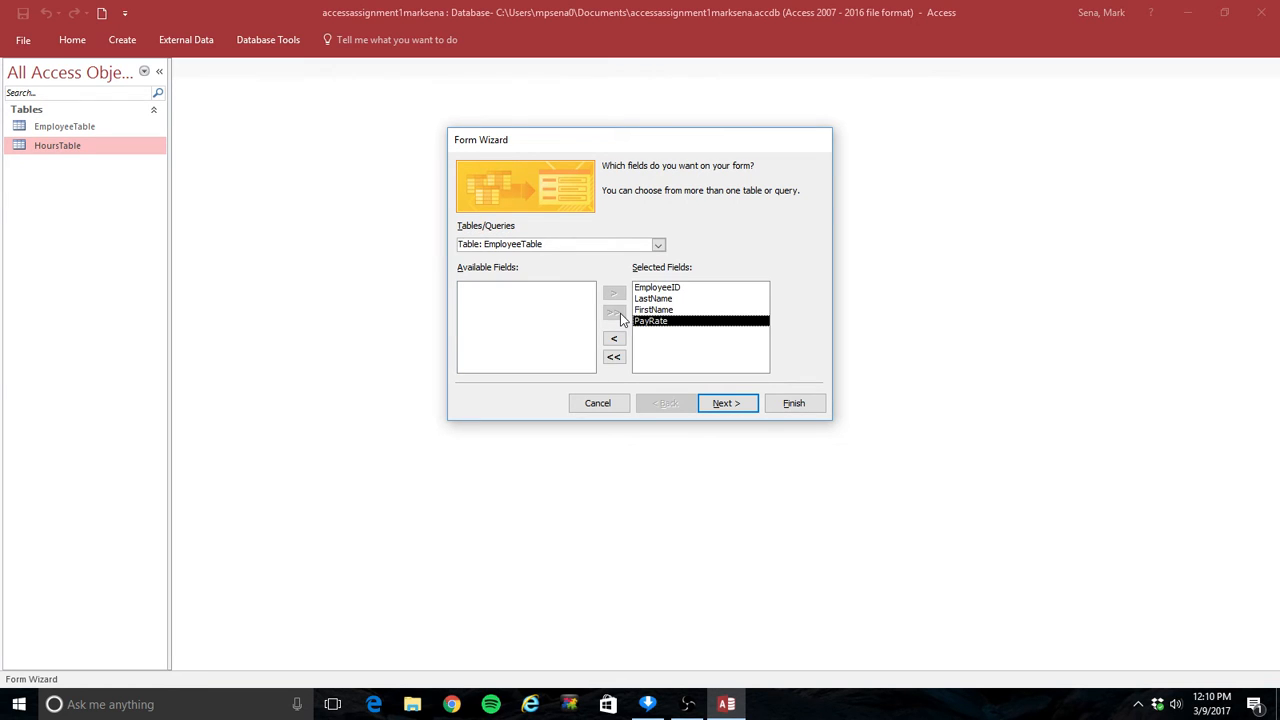
left_click(719, 408)
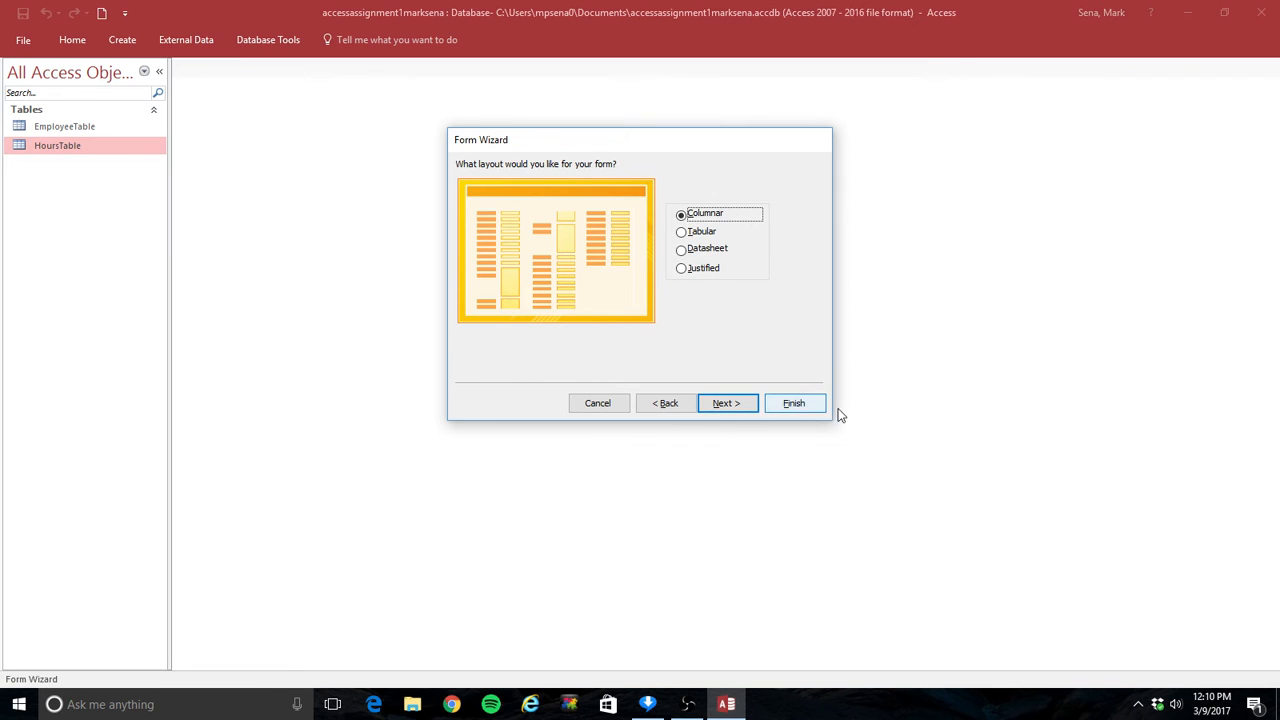
left_click(737, 407)
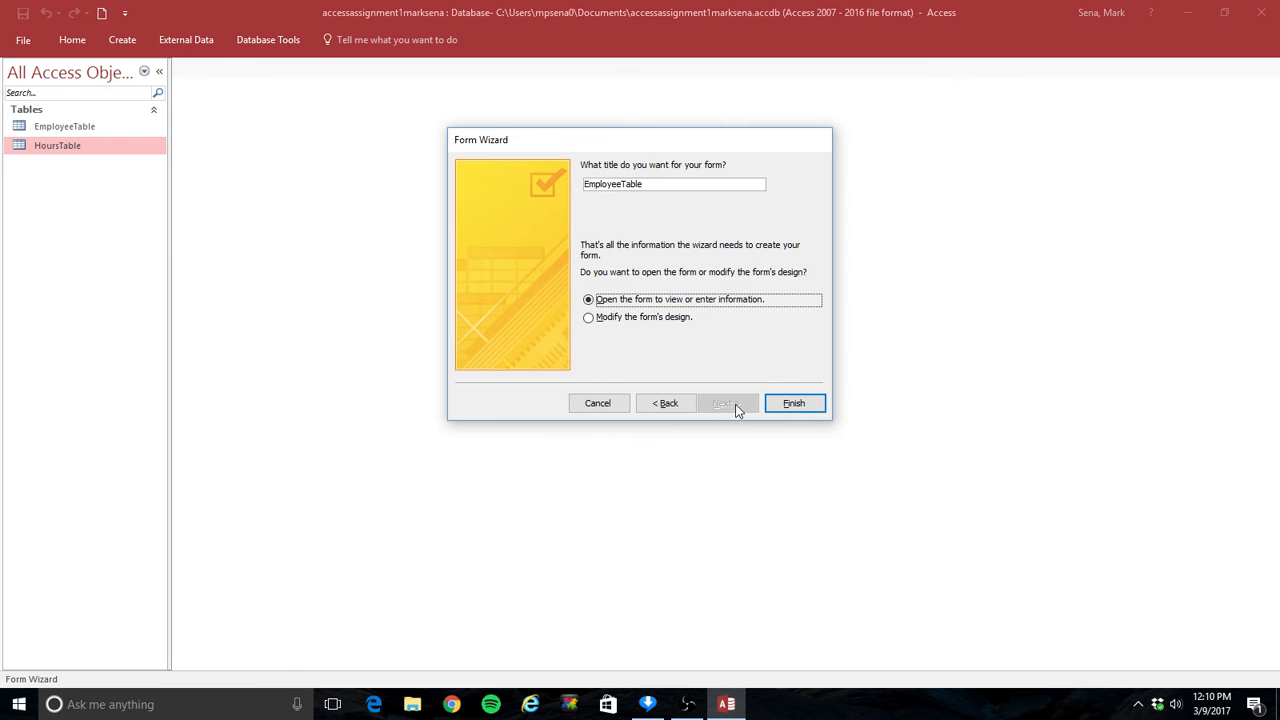
Step: Title the form EmployeeDataEntryForm and finish the wizard, opening the form for data entry
left_click_drag(652, 184, 549, 187)
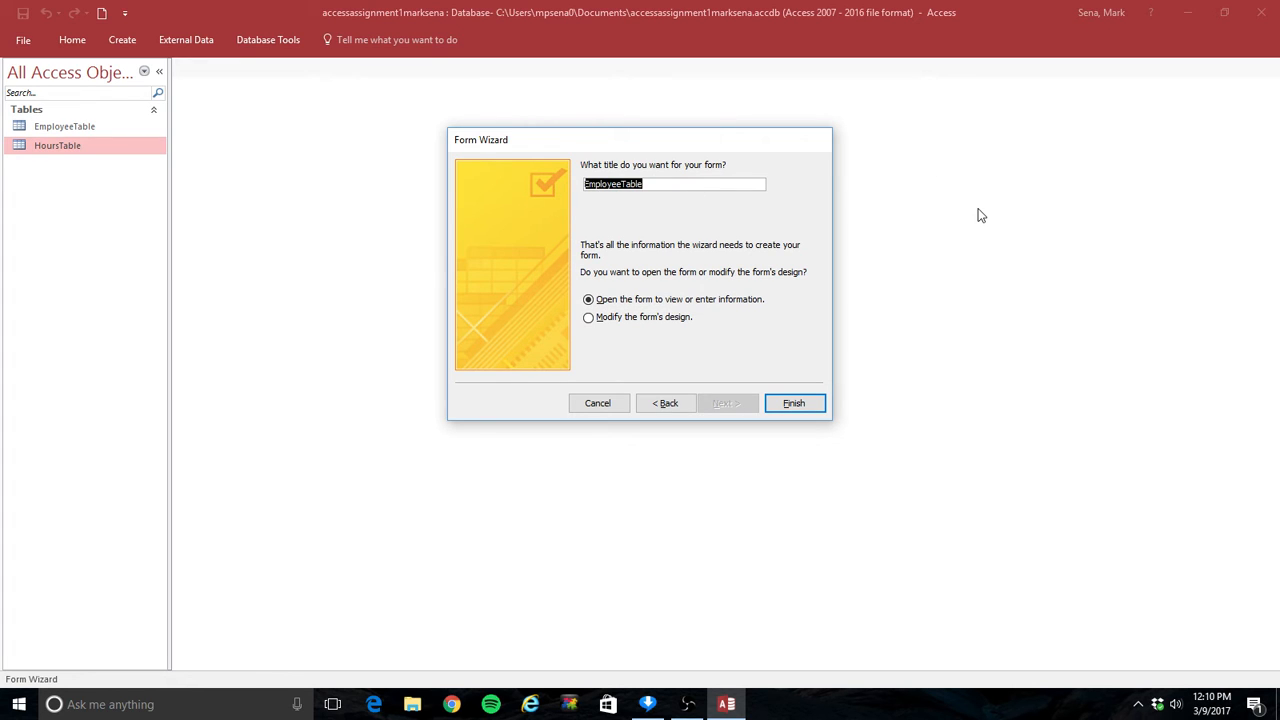
type("Employ")
key("BackSpace")
key("BackSpace")
key("BackSpace")
key("BackSpace")
type("ployeeDataEntryForm")
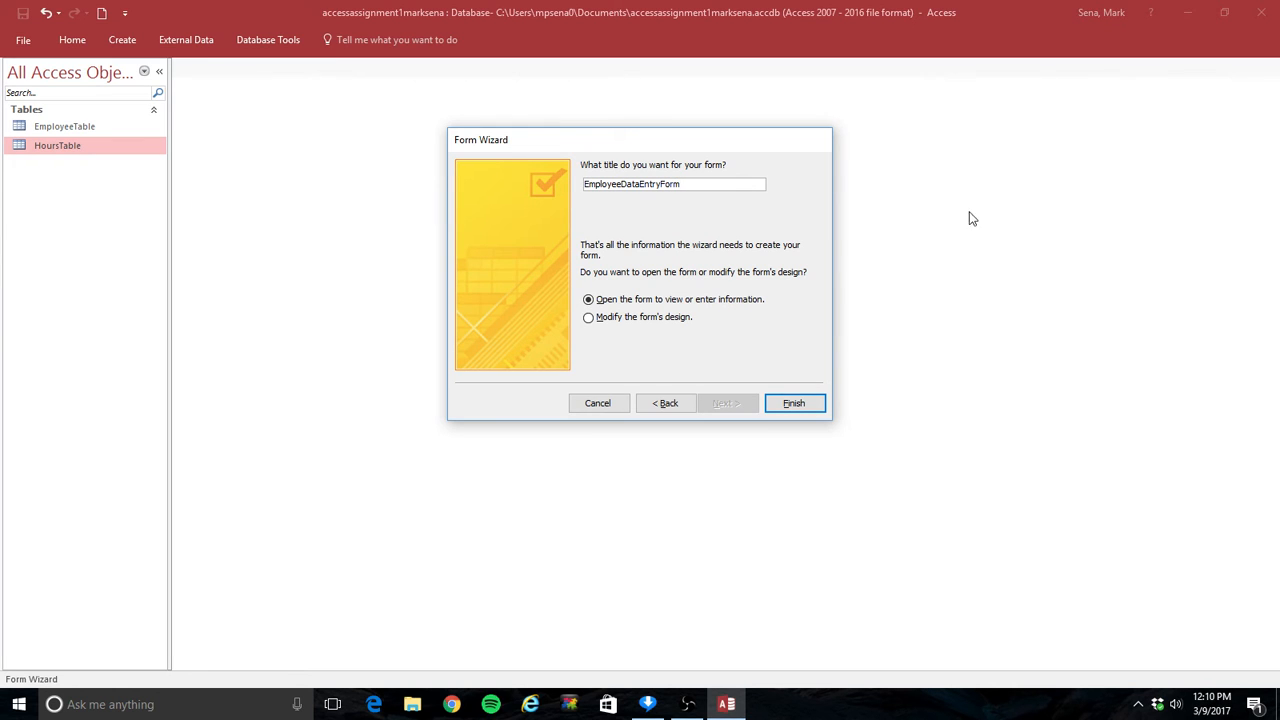
left_click(795, 404)
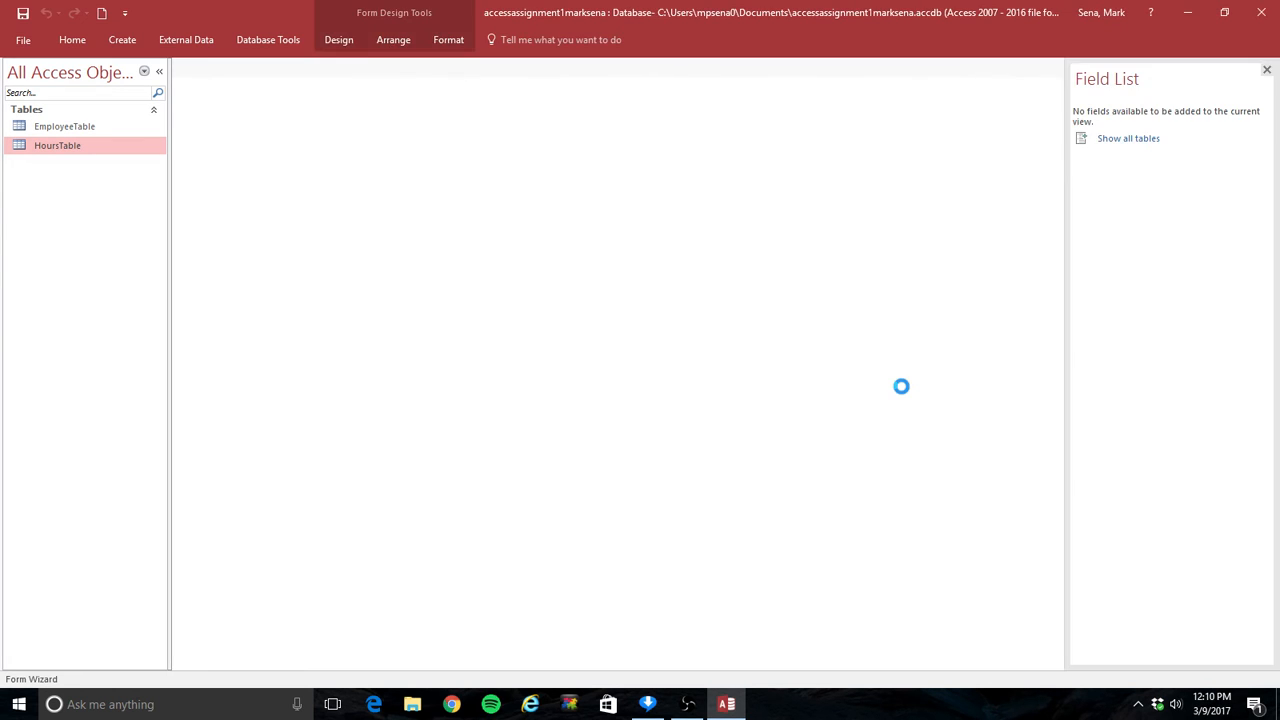
Step: Enter a record with EmployeeID 1111, last name Jackson, first name Michael and pay rate 10, then go to a new record
type("1")
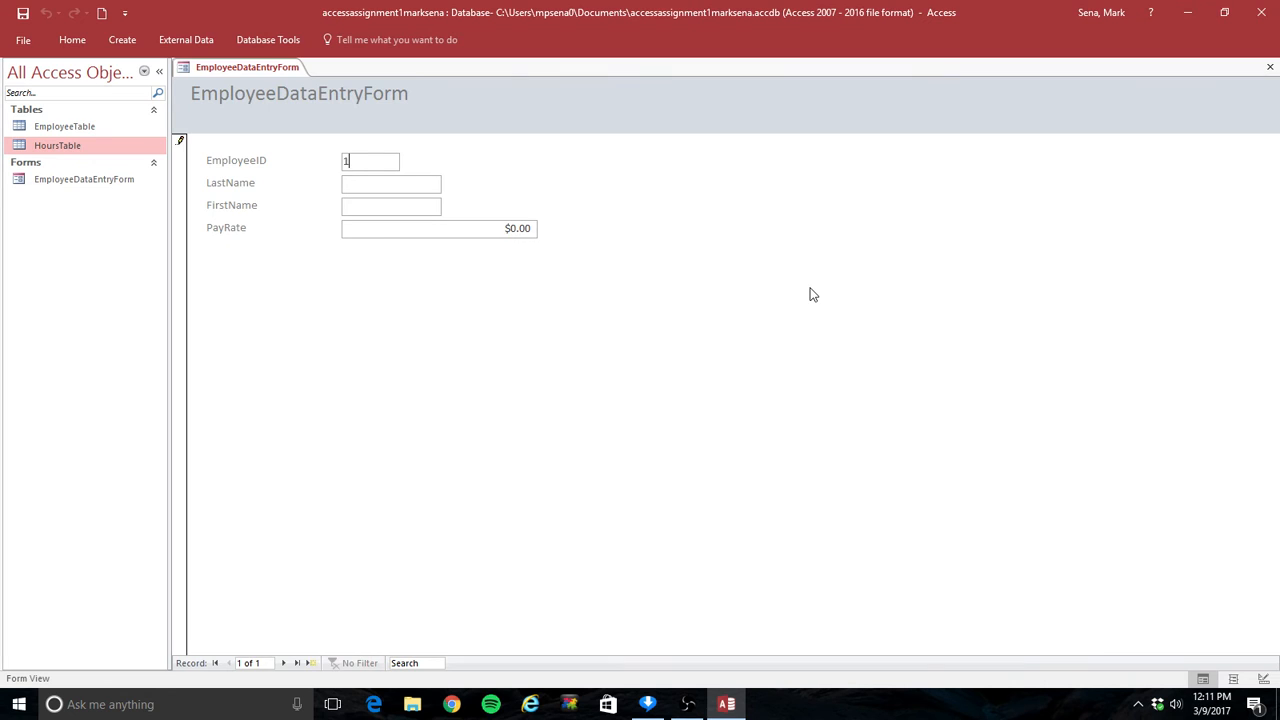
type("111")
key("Tab")
type("Jackson")
key("Tab")
type("MIcha")
key("BackSpace")
key("BackSpace")
key("BackSpace")
key("BackSpace")
type("ica")
key("BackSpace")
type("hael")
key("Tab")
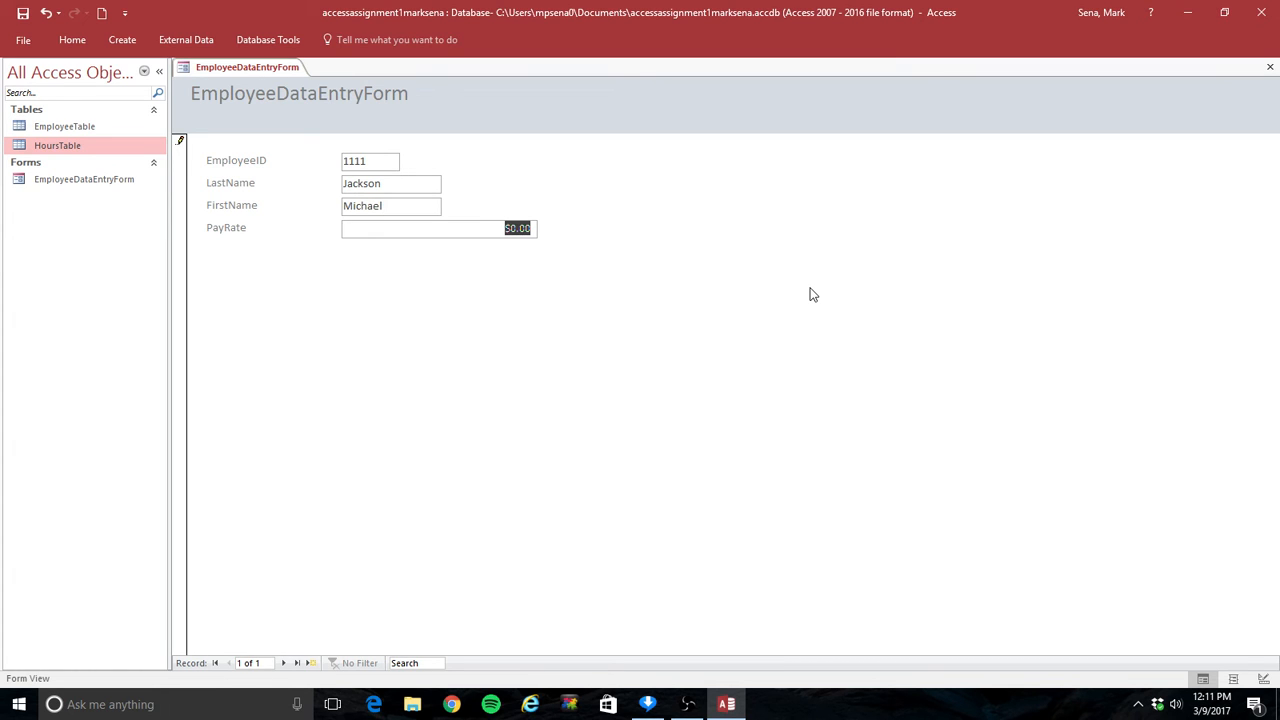
type("10")
left_click(284, 663)
Step: Enter a second record with EmployeeID 2222, last name Joplin, first name Janice and pay rate 11.50, then go to a new record
left_click(380, 161)
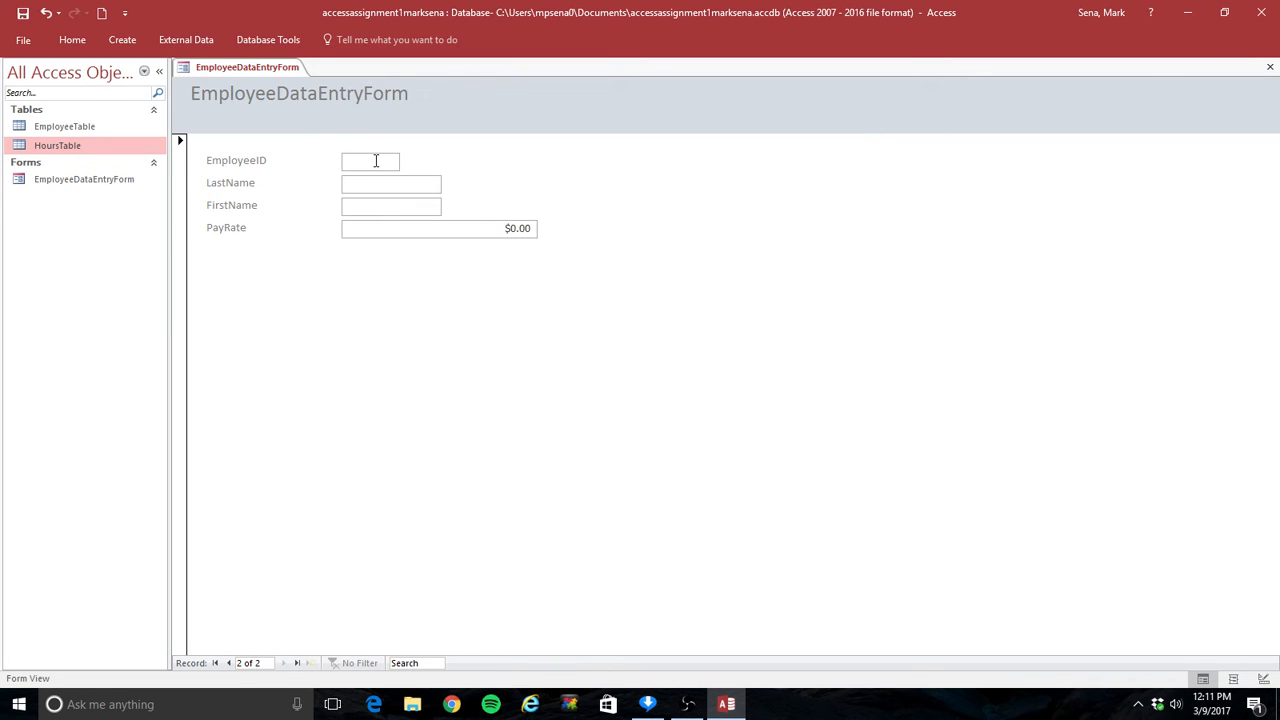
type("2222")
key("Tab")
type("Joplin")
type("Janice")
key("Tab")
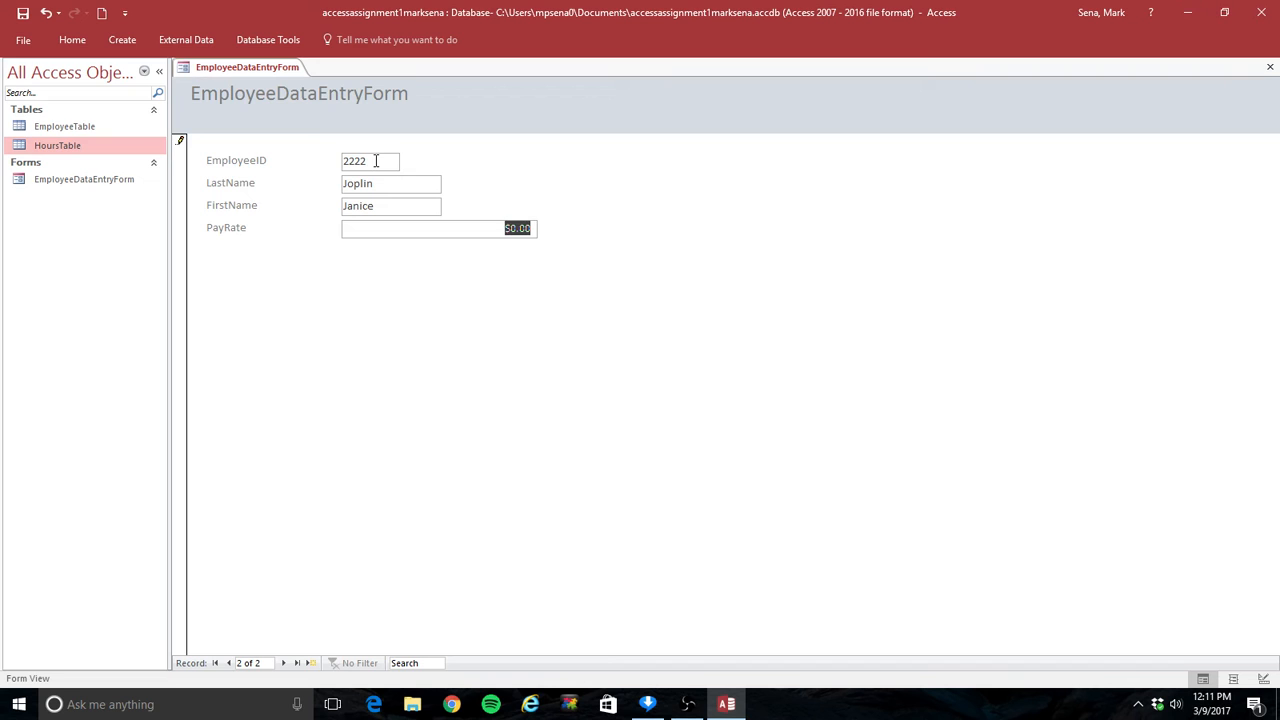
type("1")
key("Tab")
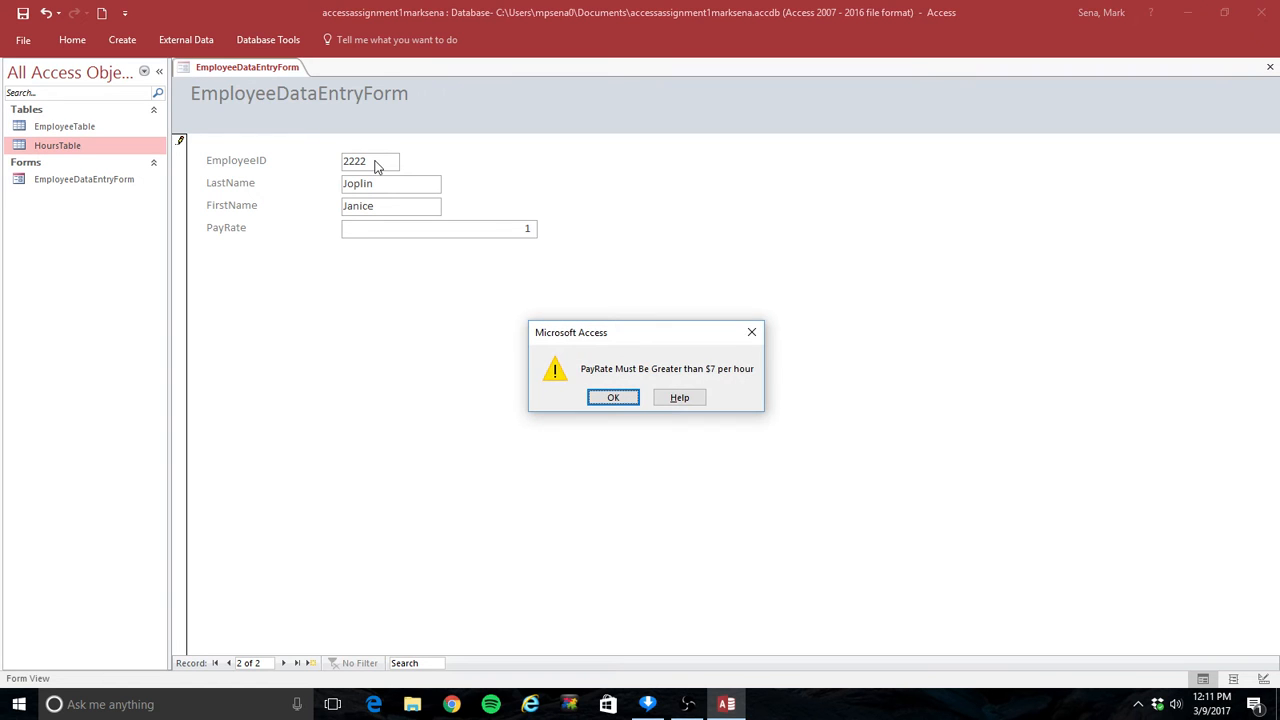
left_click(611, 398)
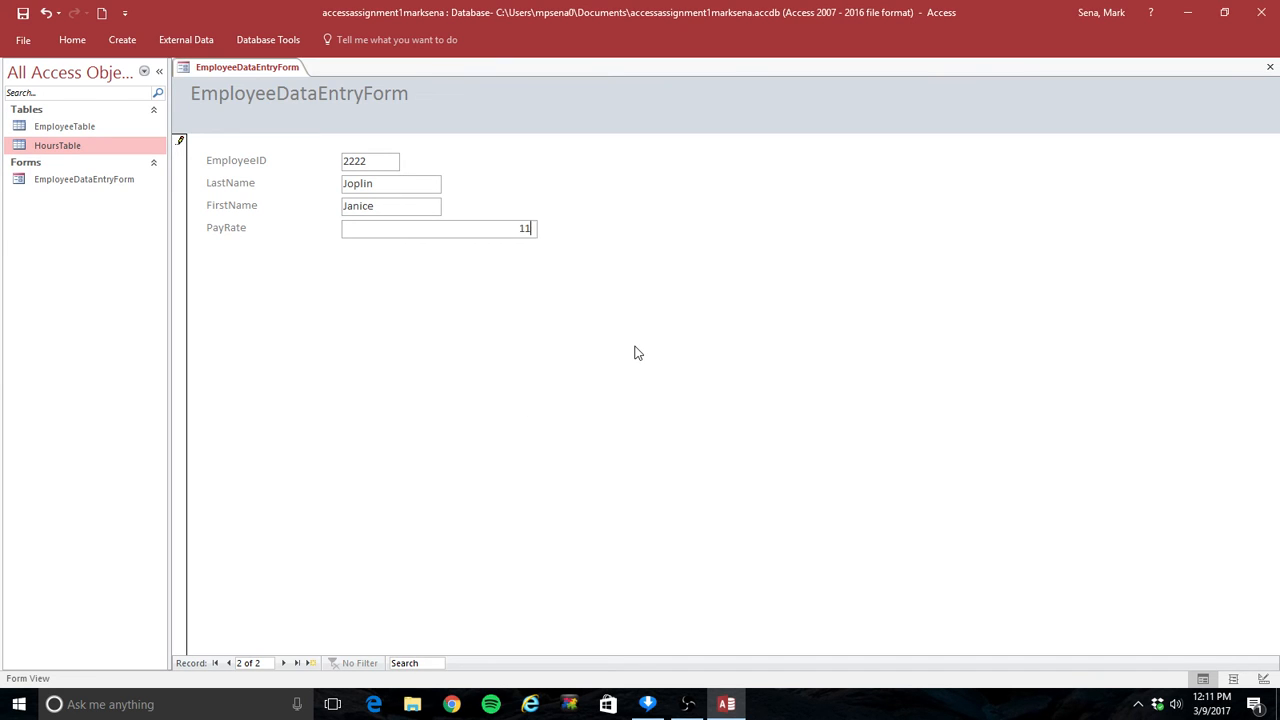
type(".50")
left_click(283, 663)
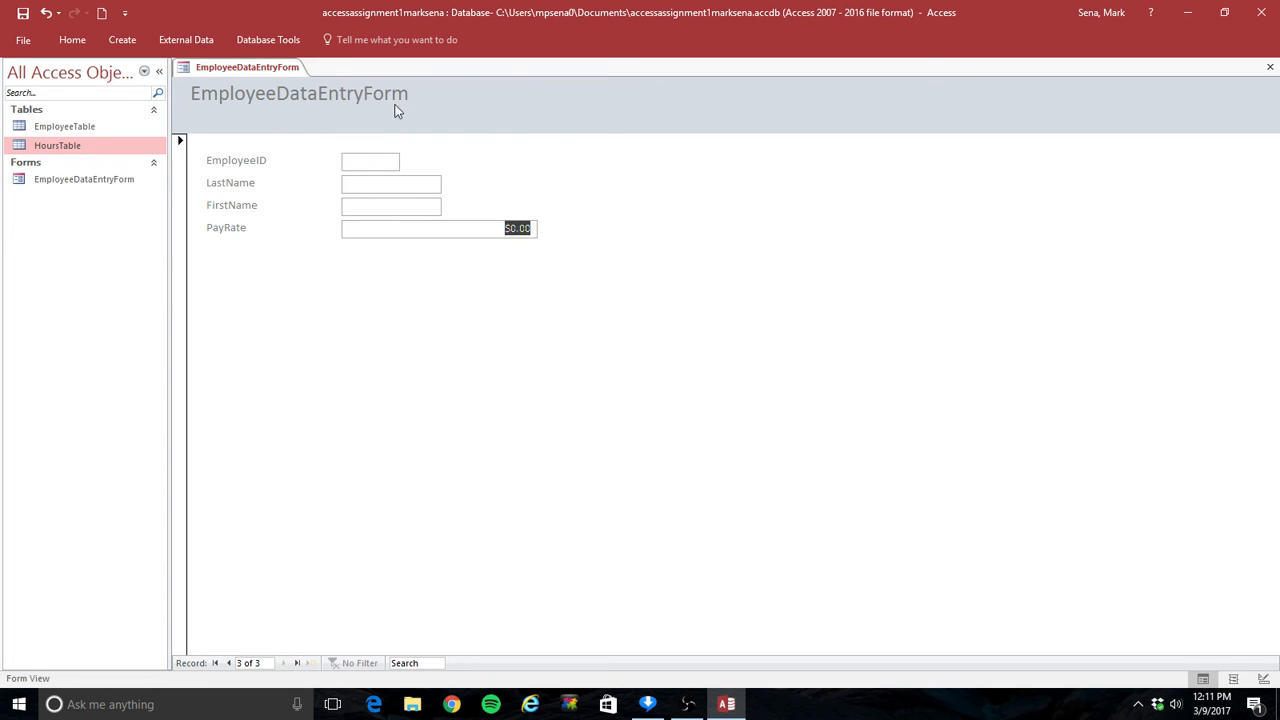
Step: Enter a third record with EmployeeID 3333, last name Starr, first name Ringo and a pay rate, then close the form
left_click(379, 160)
type("3333")
key("Tab")
type("Starr")
key("Tab")
type("Ringo")
key("Tab")
type("2")
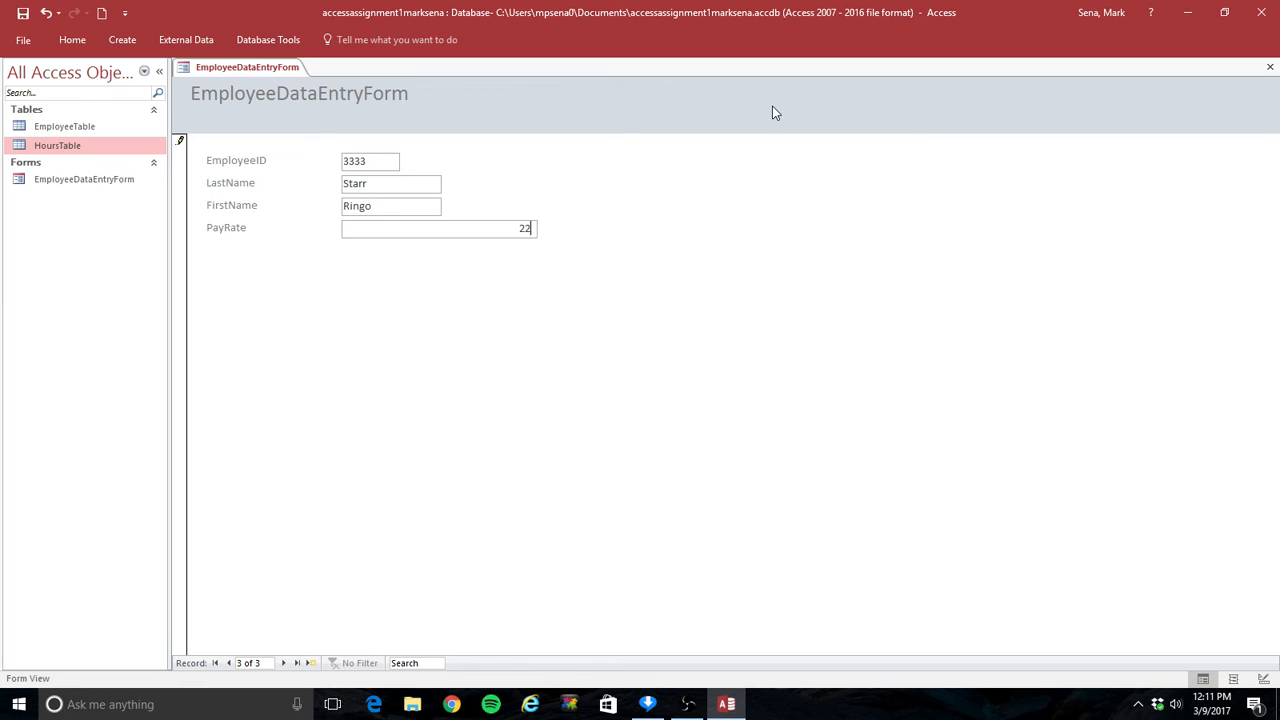
type("2.22")
left_click(1271, 67)
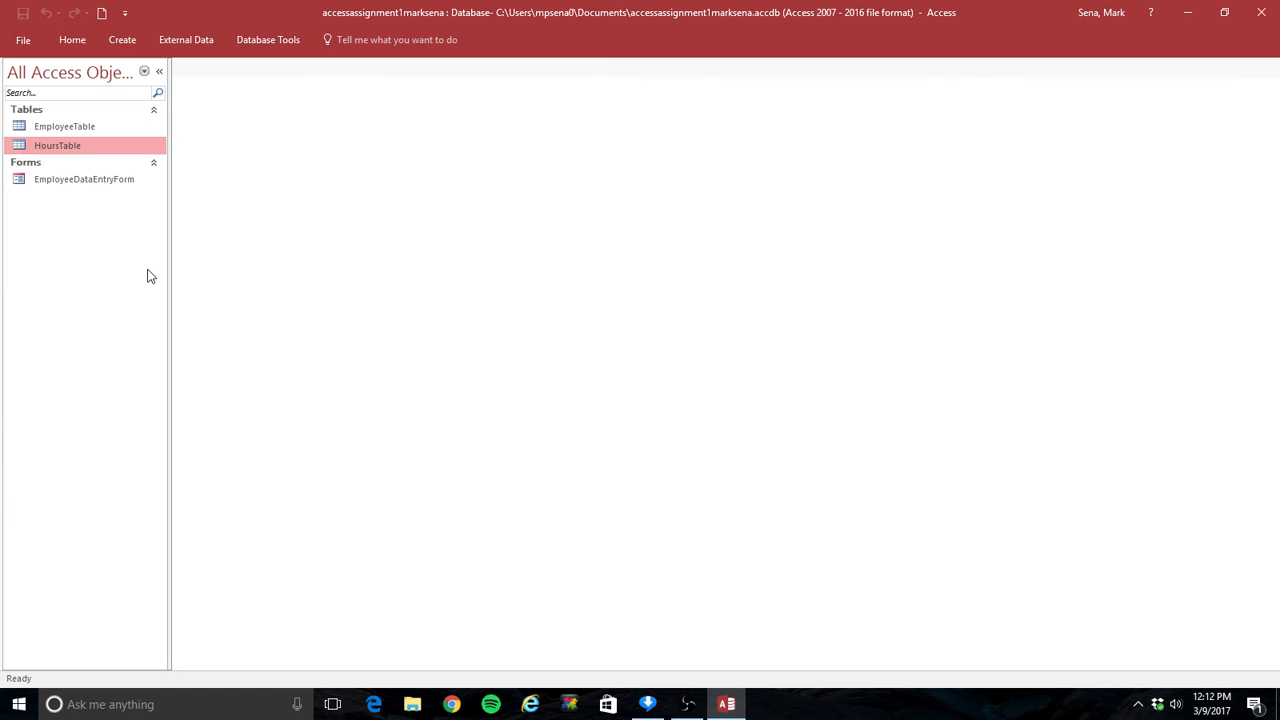
Step: Start a new Form Wizard and add EmployeeID, LastName and FirstName from EmployeeTable
left_click(113, 37)
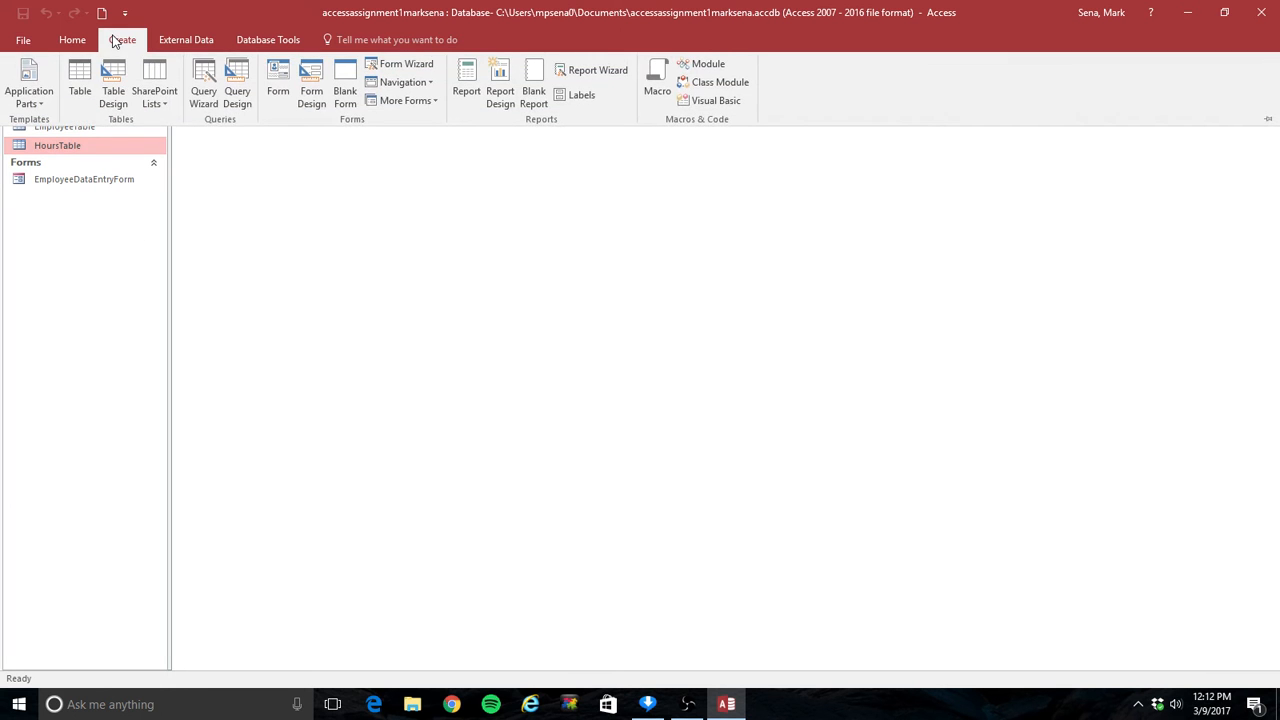
left_click(406, 64)
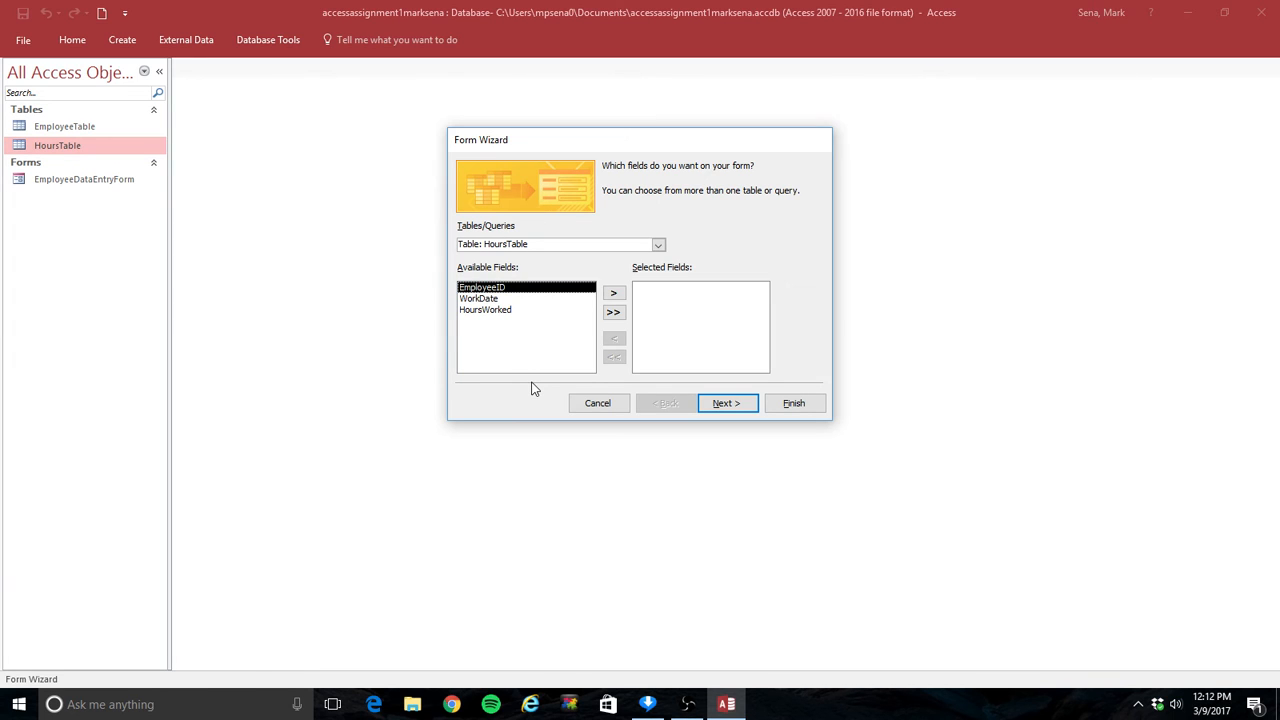
left_click(658, 245)
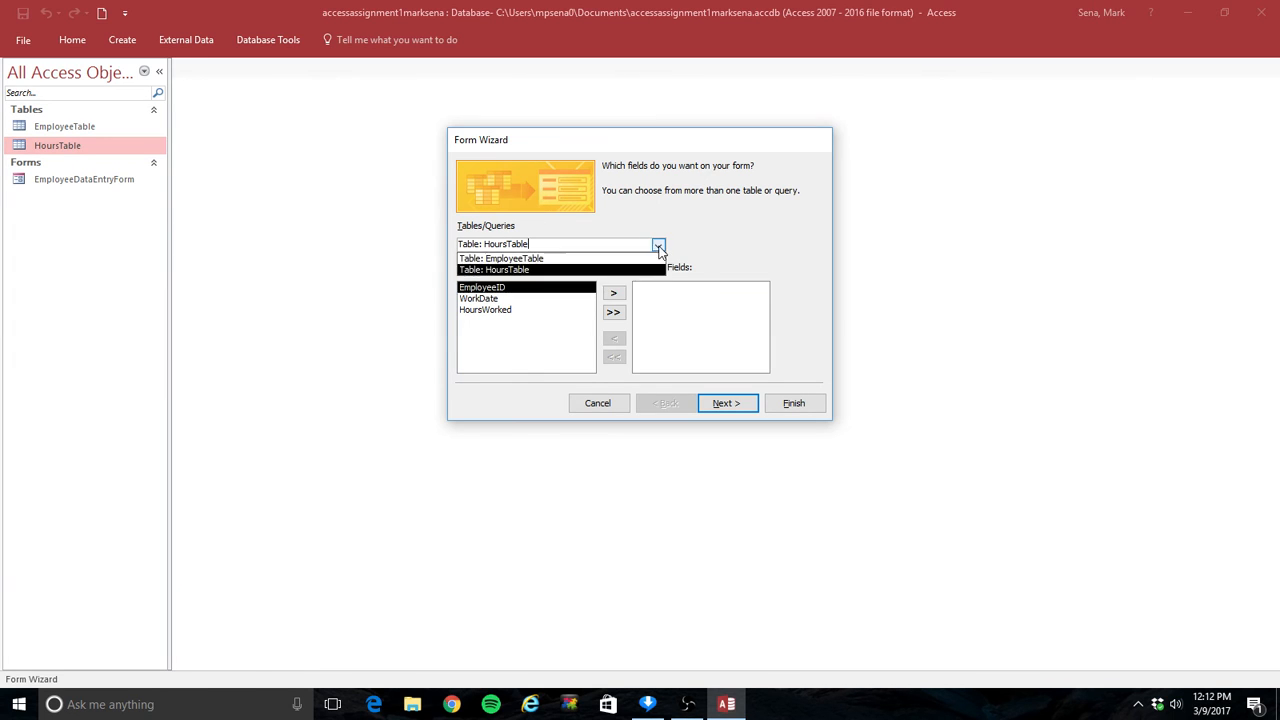
left_click(634, 258)
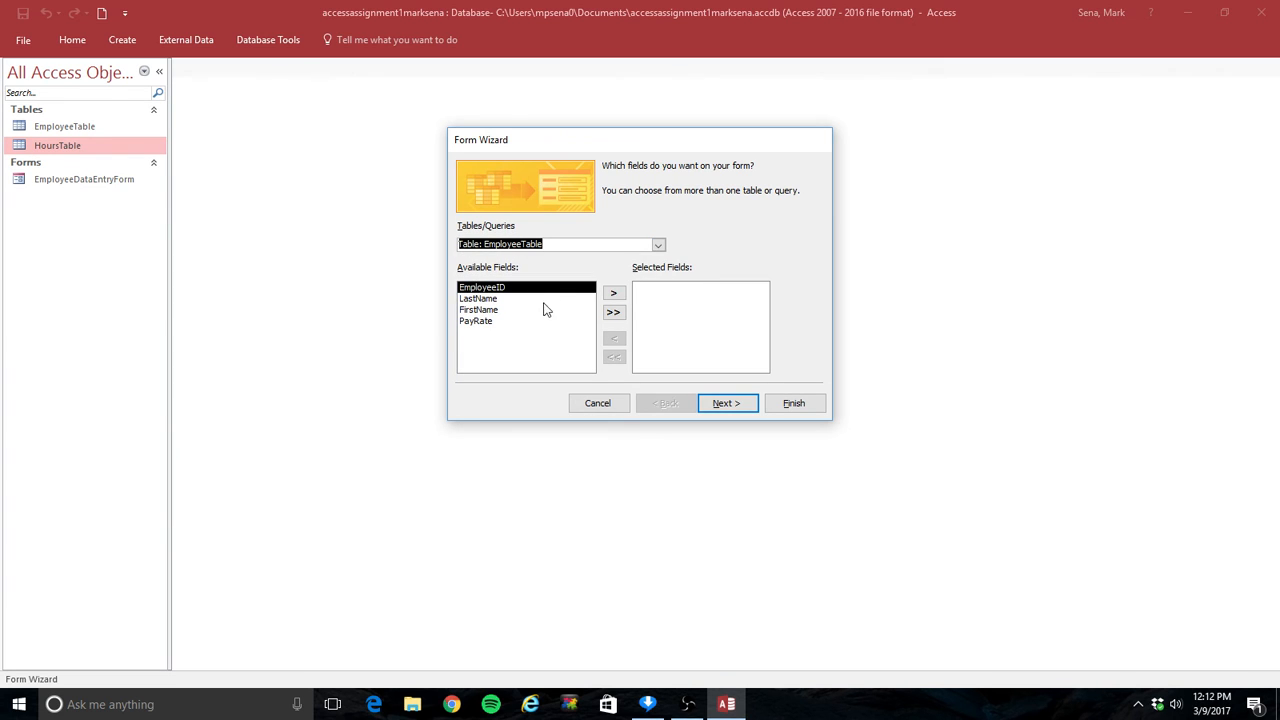
left_click(614, 292)
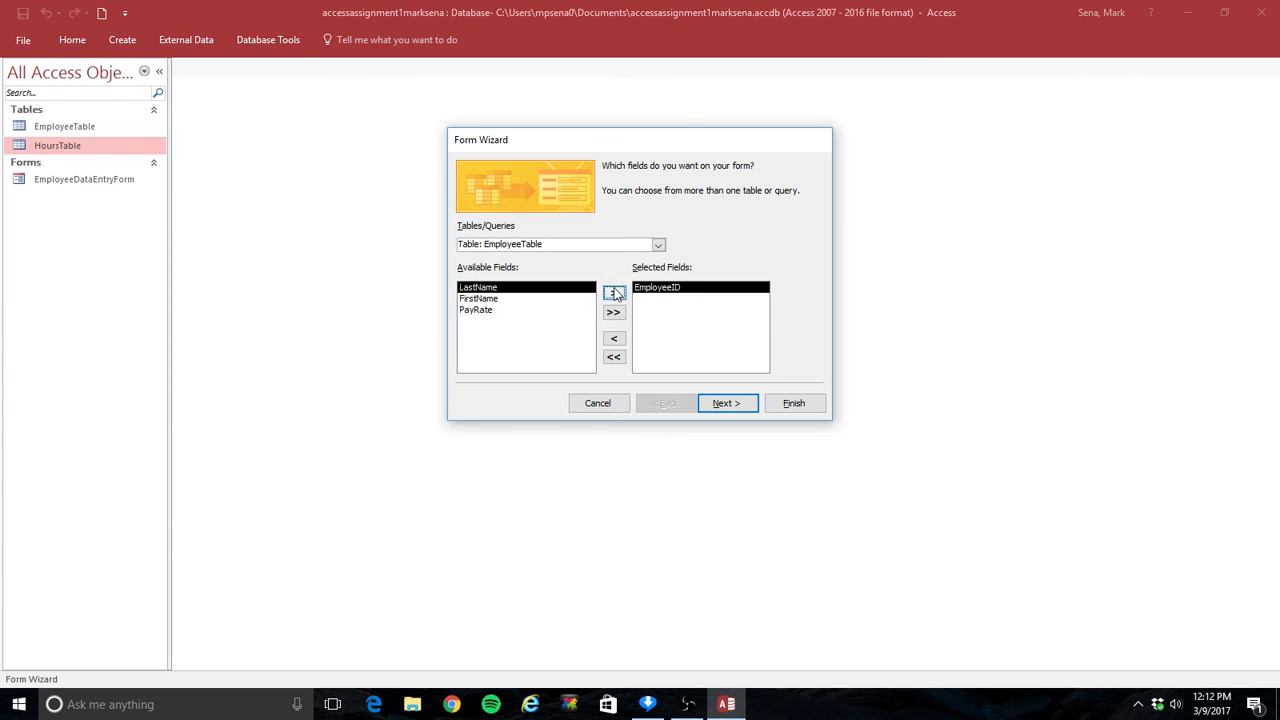
left_click(614, 292)
left_click(614, 292)
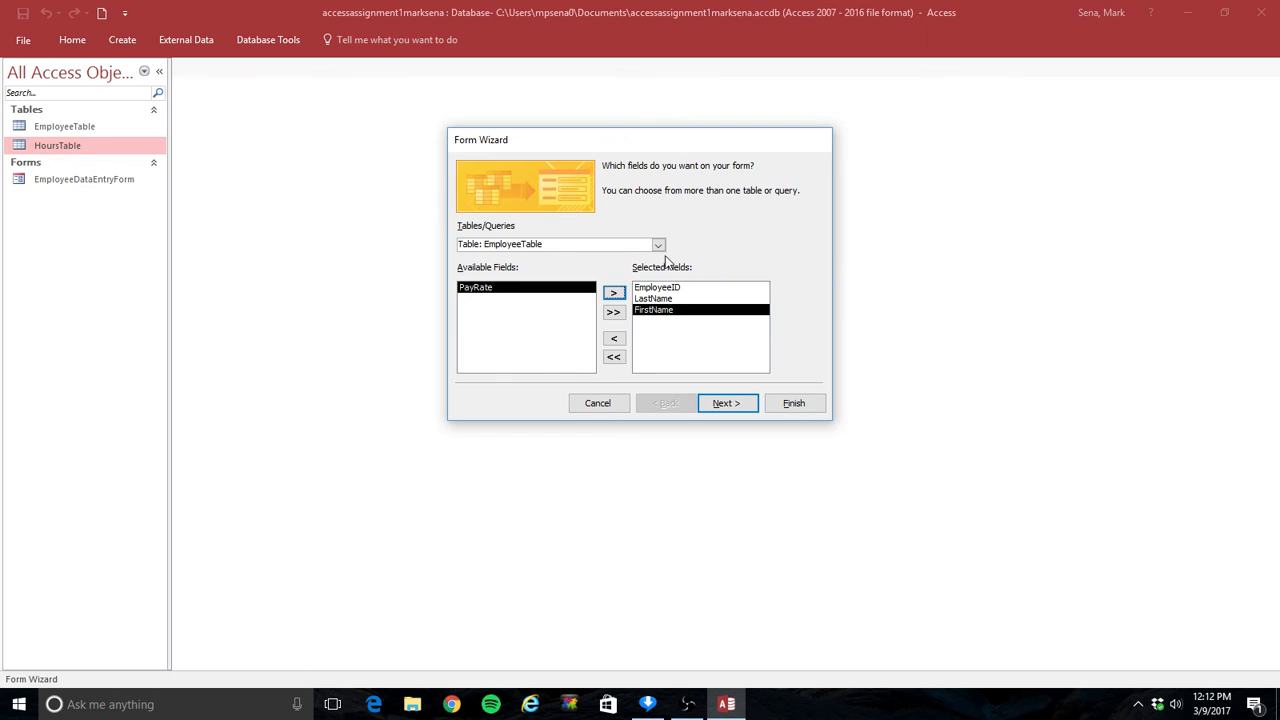
Step: Add the WorkDate and HoursWorked fields from HoursTable to the selected fields
left_click(659, 245)
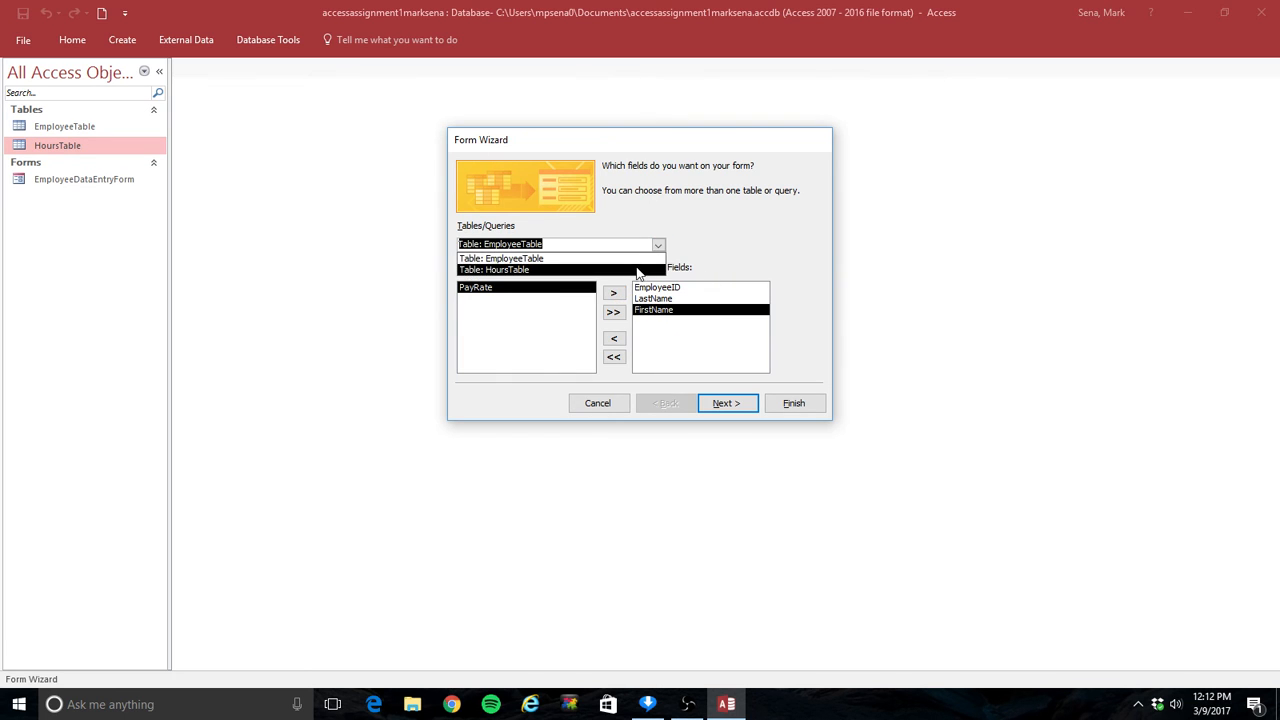
left_click(638, 270)
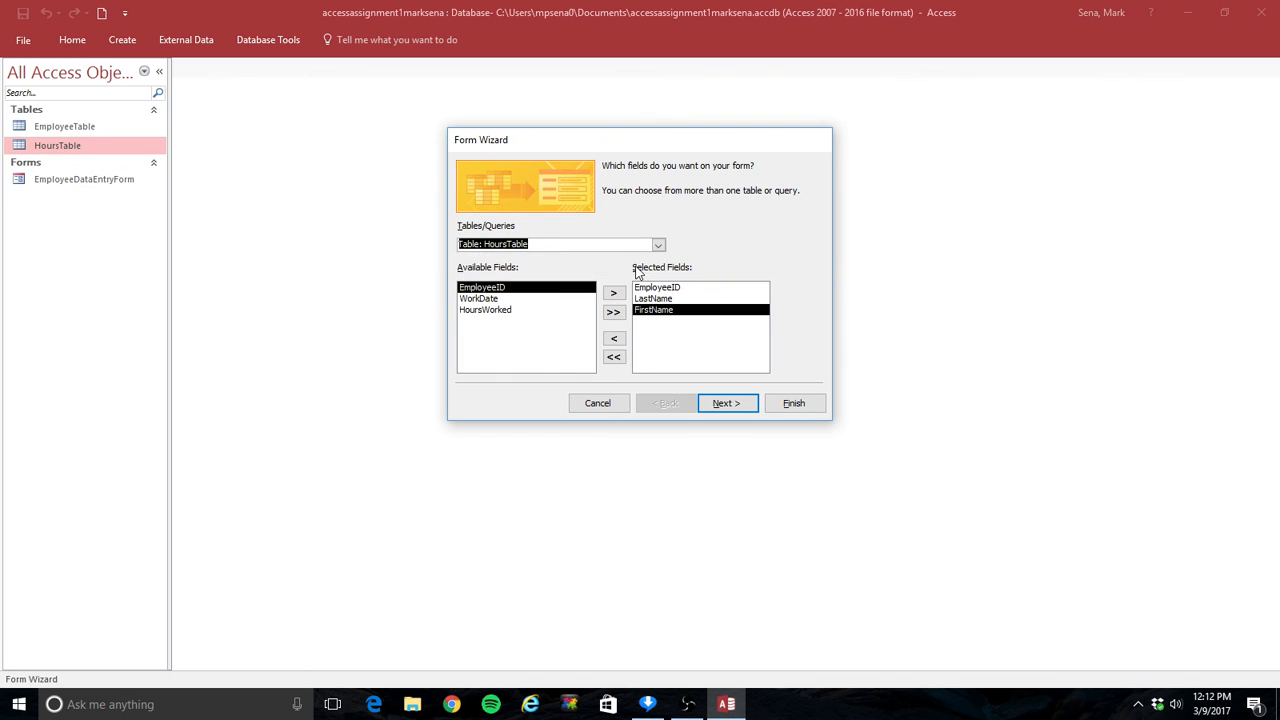
left_click(490, 299)
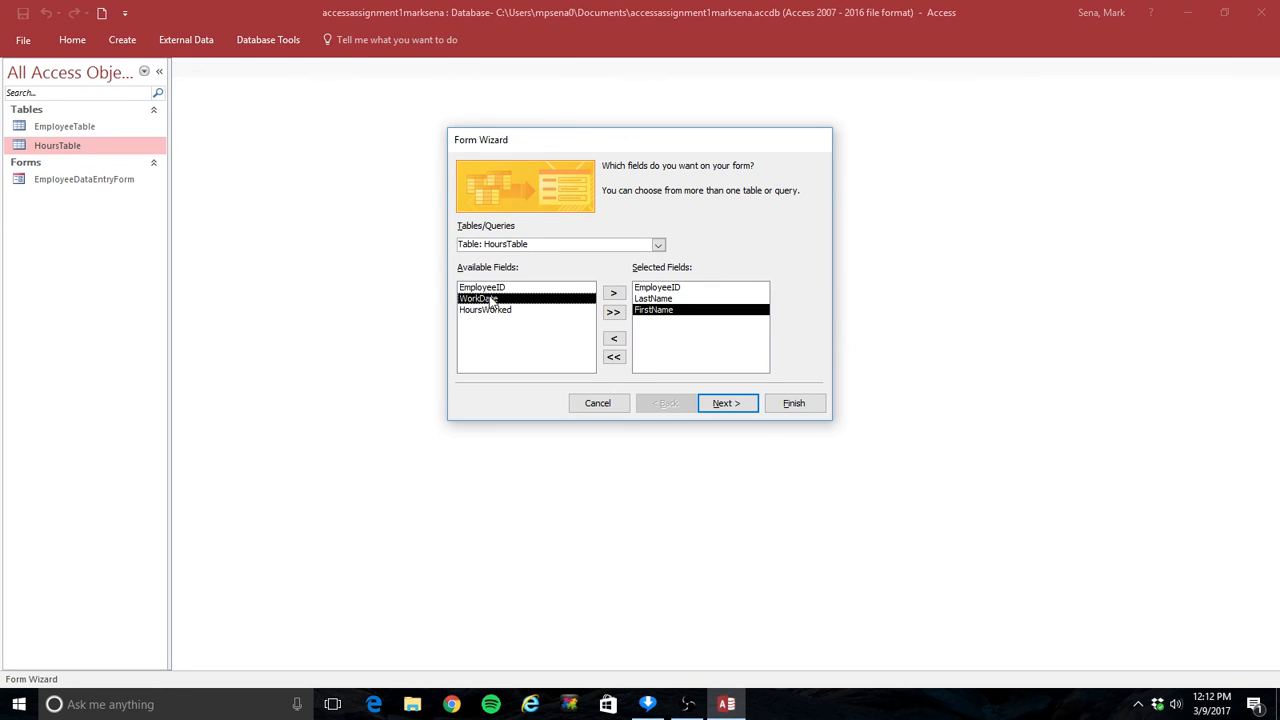
left_click(612, 294)
left_click(612, 294)
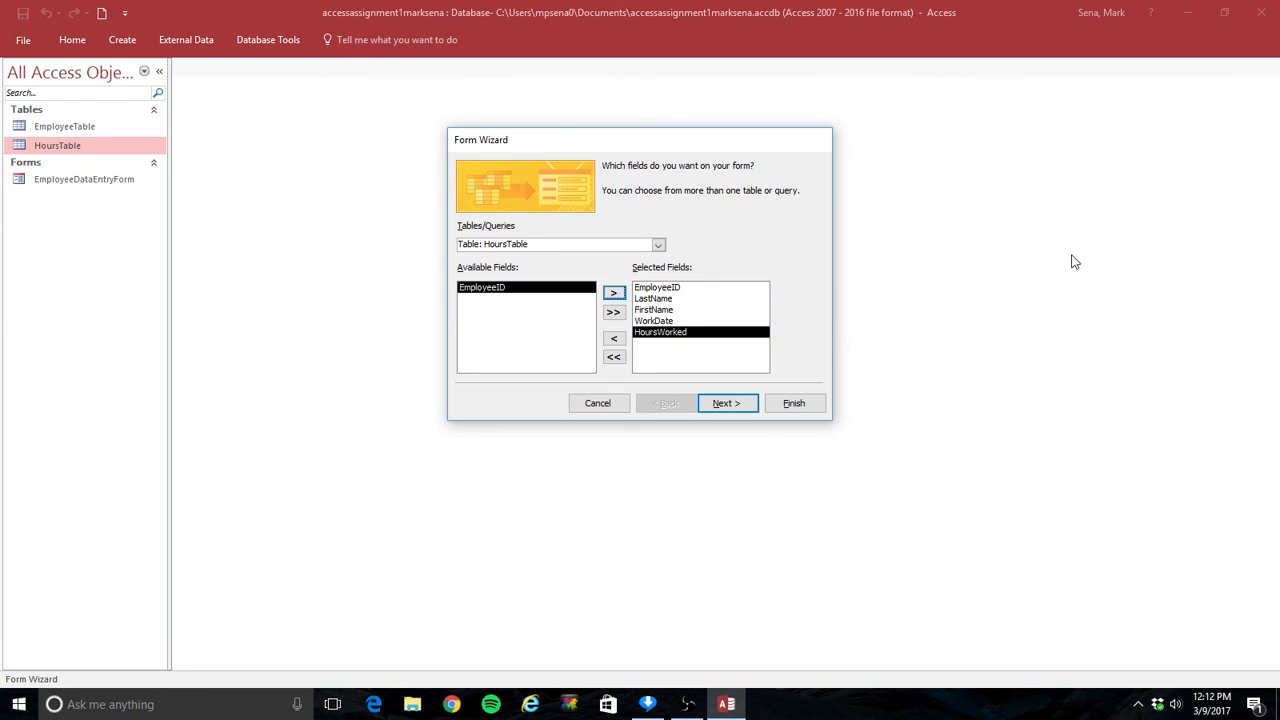
Step: View the data by EmployeeTable as a form with subform and choose the Tabular subform layout
left_click(713, 403)
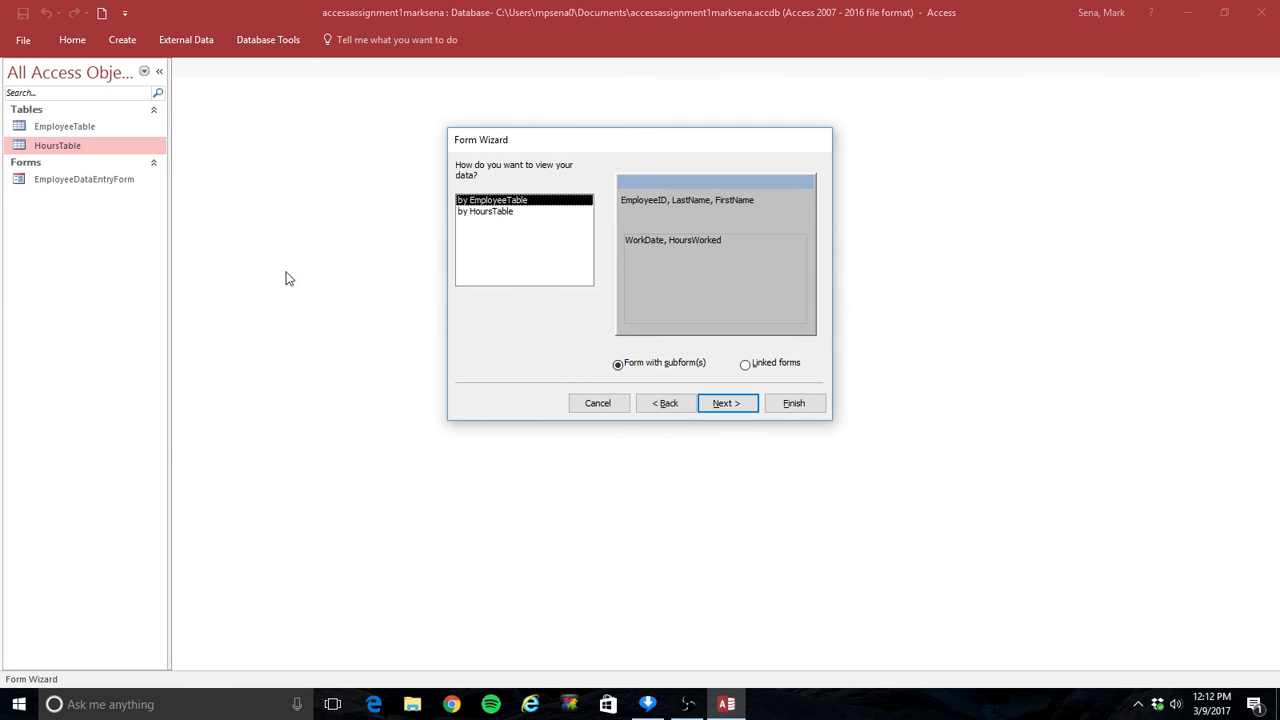
left_click(735, 405)
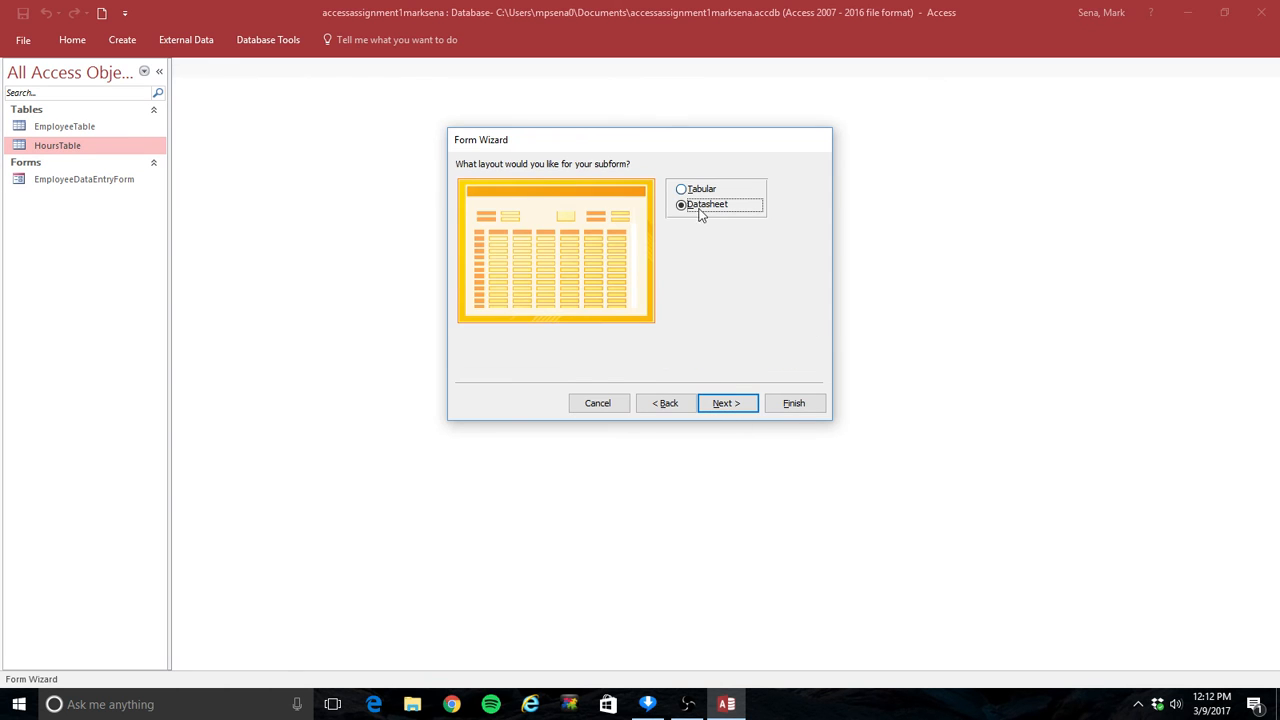
left_click(682, 190)
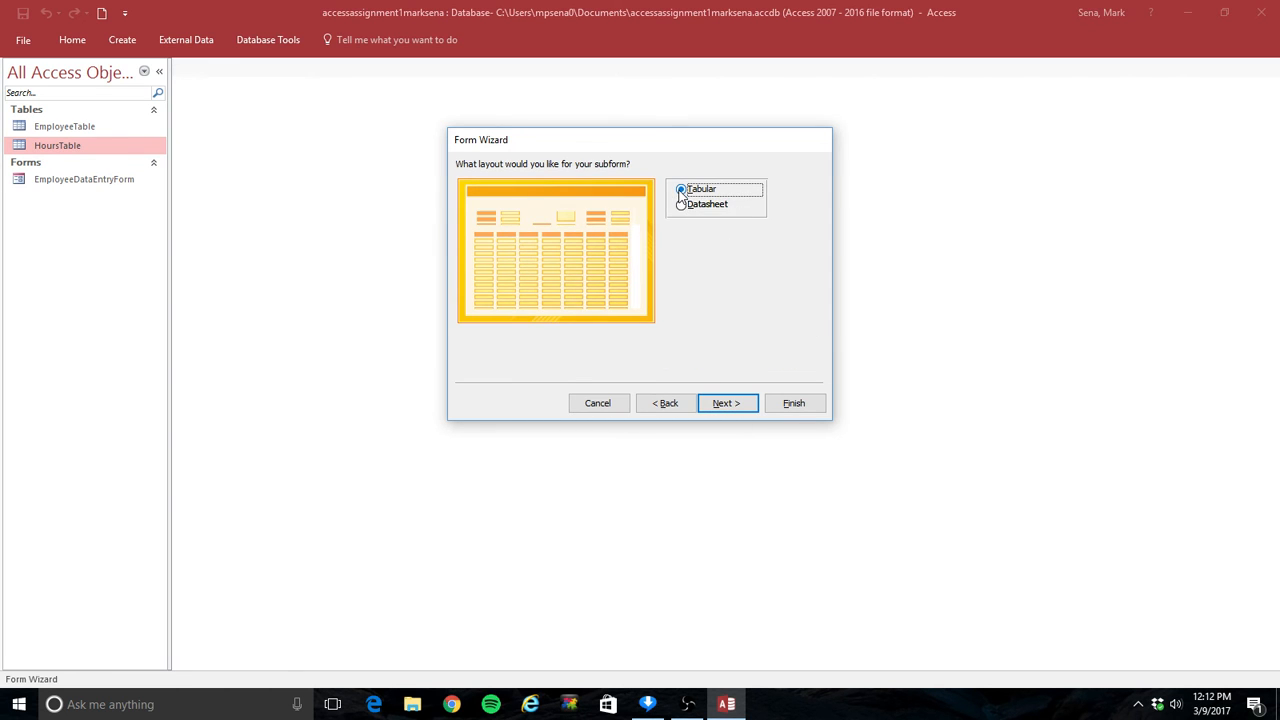
Step: Title the main form HoursEntryForm and the subform HoursEntrySubForm, then finish the Form Wizard
left_click(727, 403)
left_click_drag(710, 188, 596, 184)
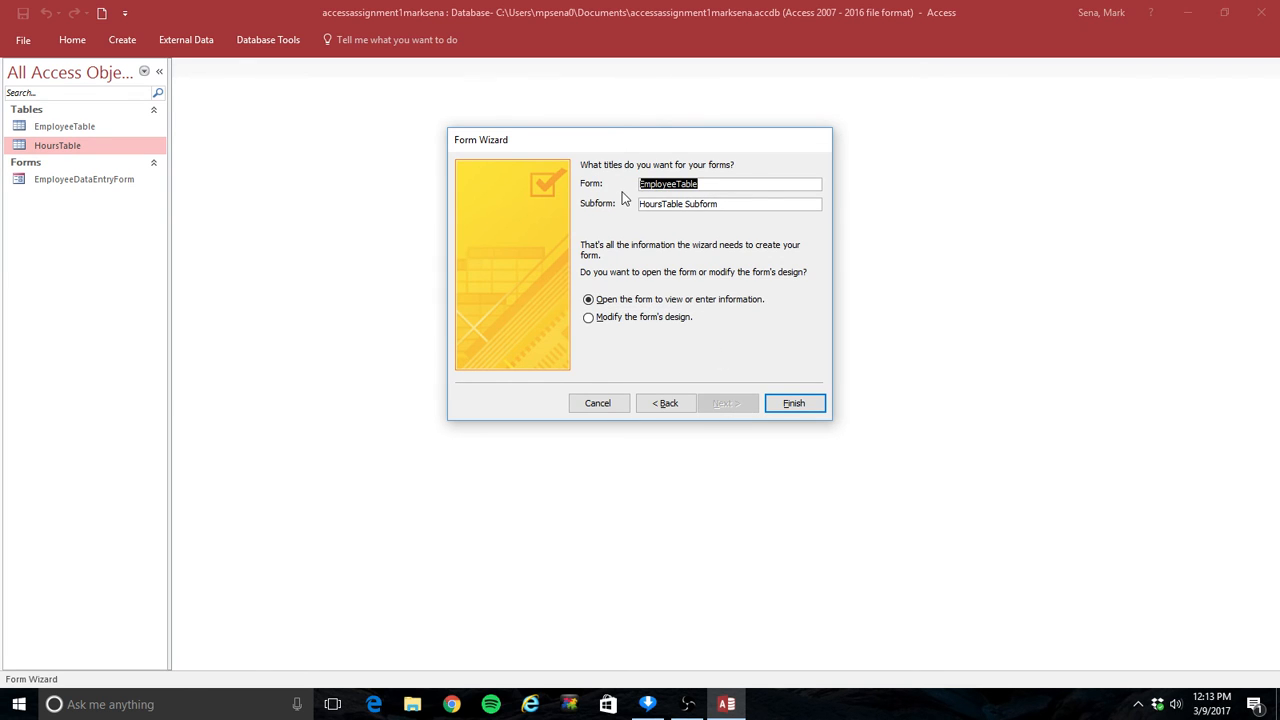
type("HoursEntryFrom")
key("Tab")
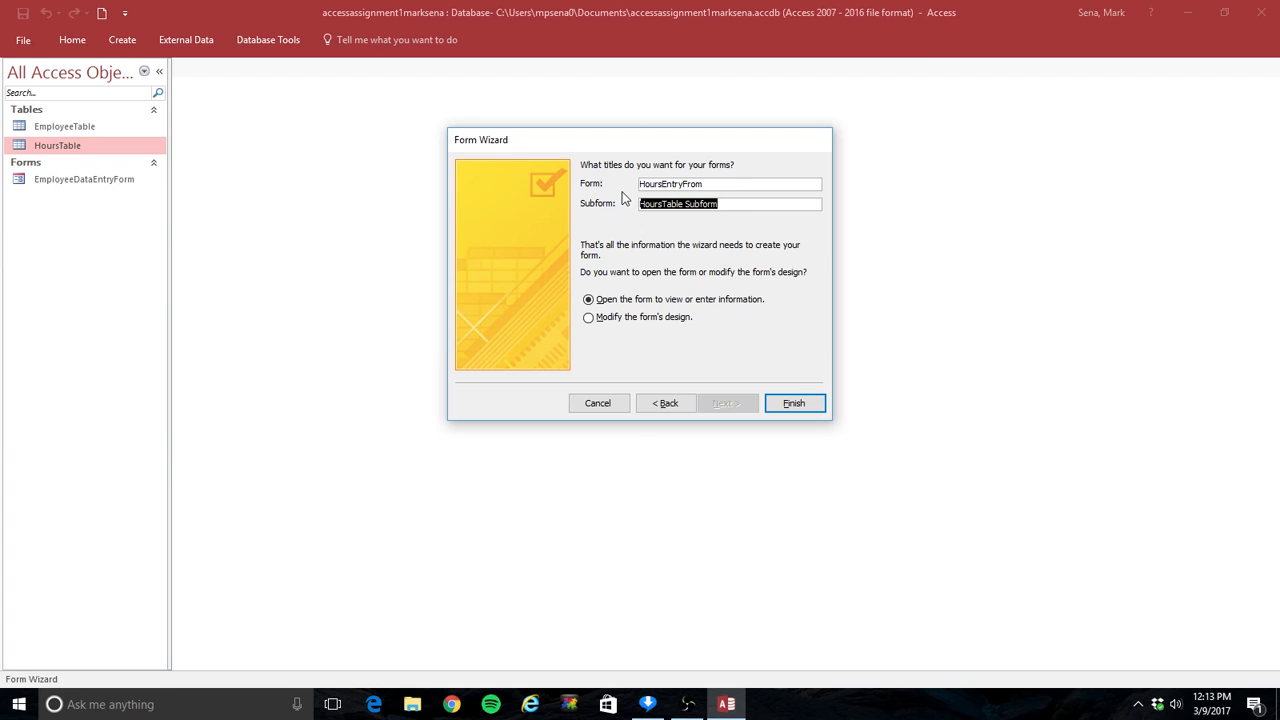
type("Hours")
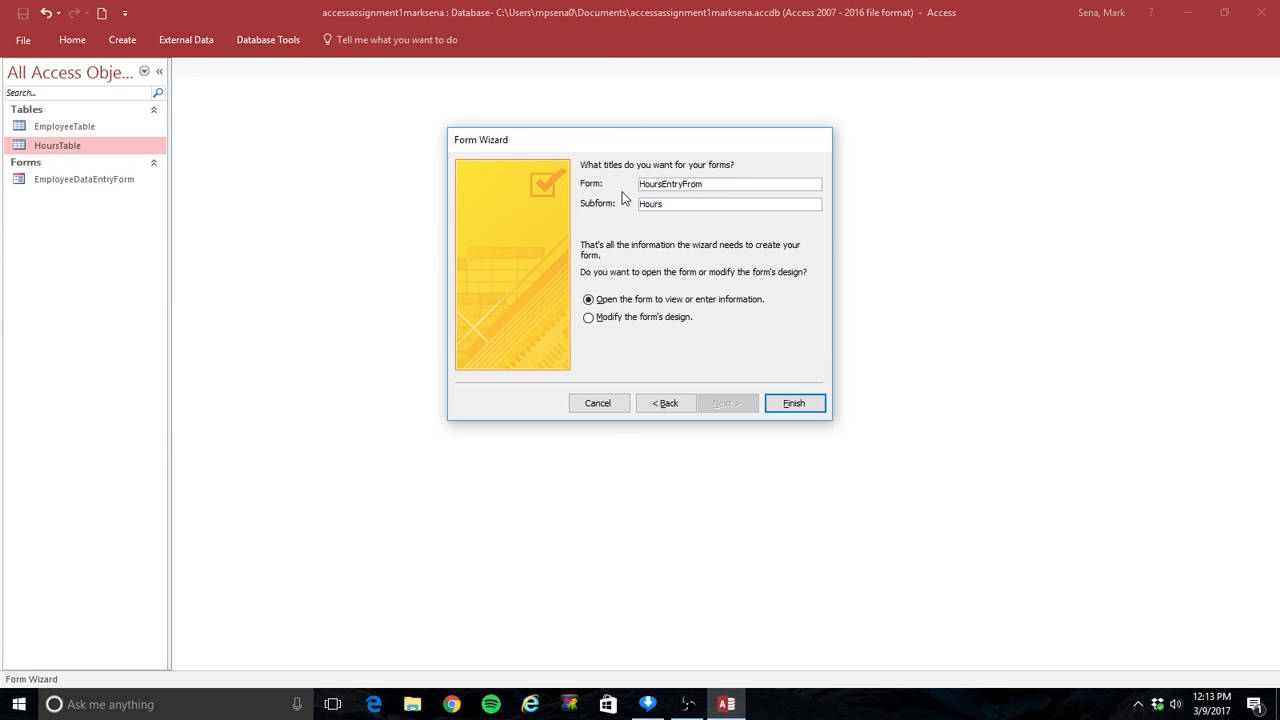
type("EntrySuvForm")
left_click(697, 184)
key("BackSpace")
key("BackSpace")
type("or")
left_click(795, 403)
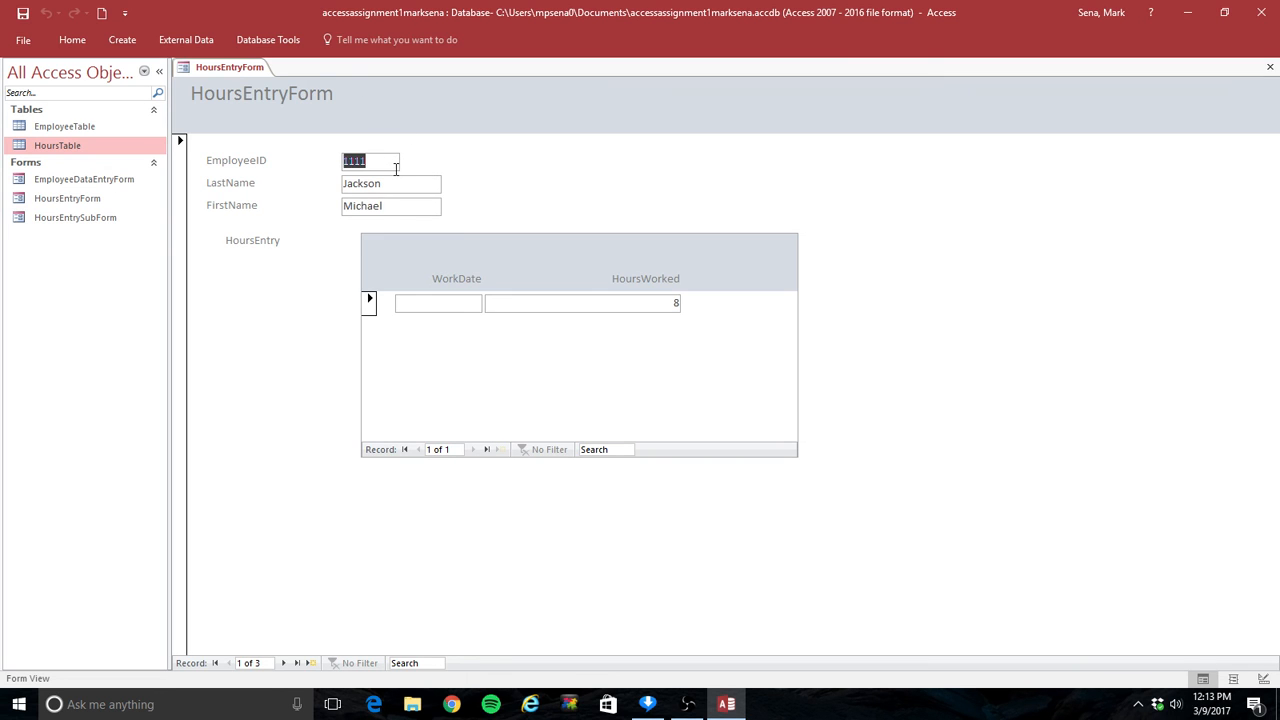
Step: For employee 1111, enter a work date of 1/1/17 with 88 hours worked and dismiss the validation message
left_click(465, 305)
type("1/1/17")
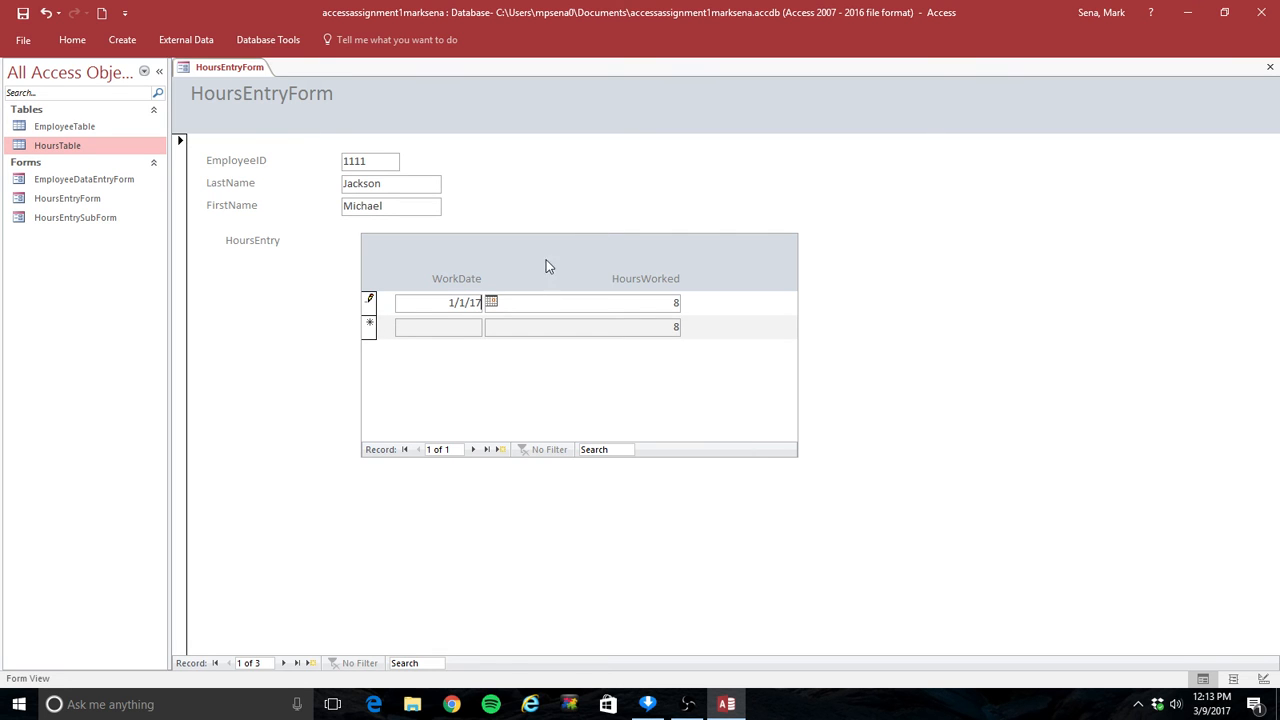
left_click(614, 306)
double_click(674, 302)
type("88")
key("Tab")
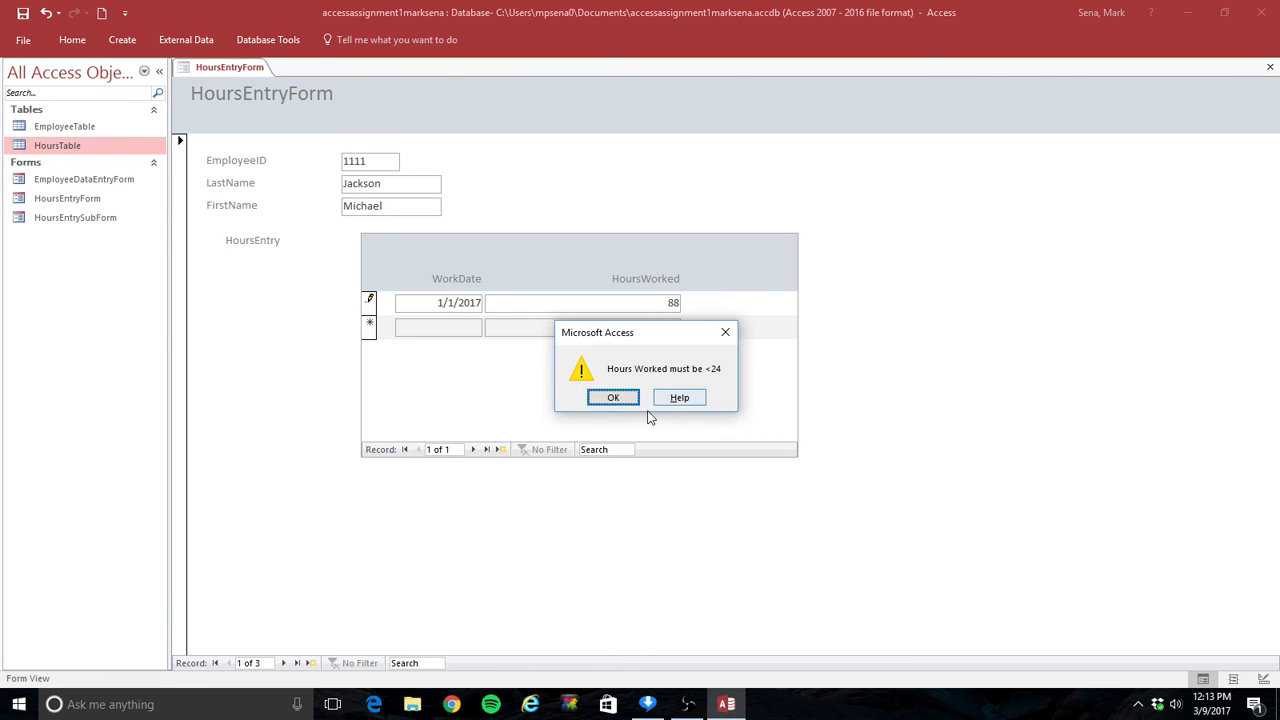
left_click(613, 398)
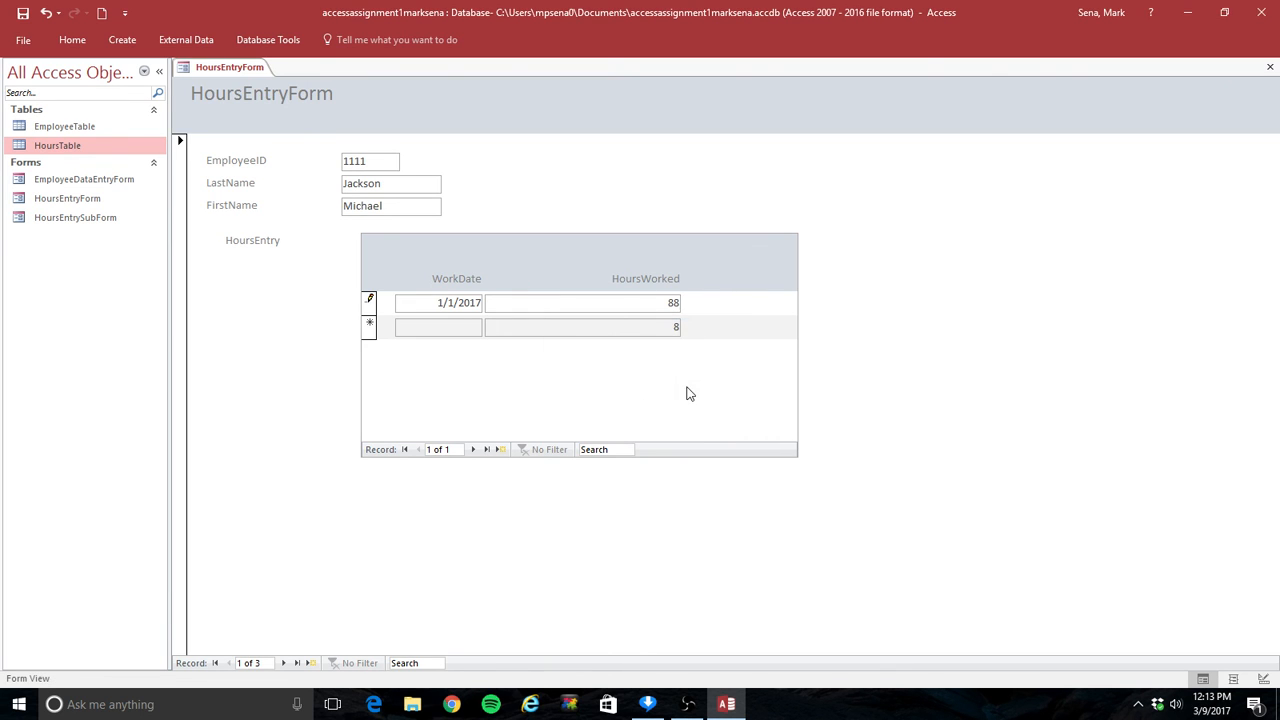
Step: Correct the hours worked to 8.8 and add a 1/2/17 entry with 10 hours for employee 1111
key("BackSpace")
type(".8")
key("Tab")
type("1/2")
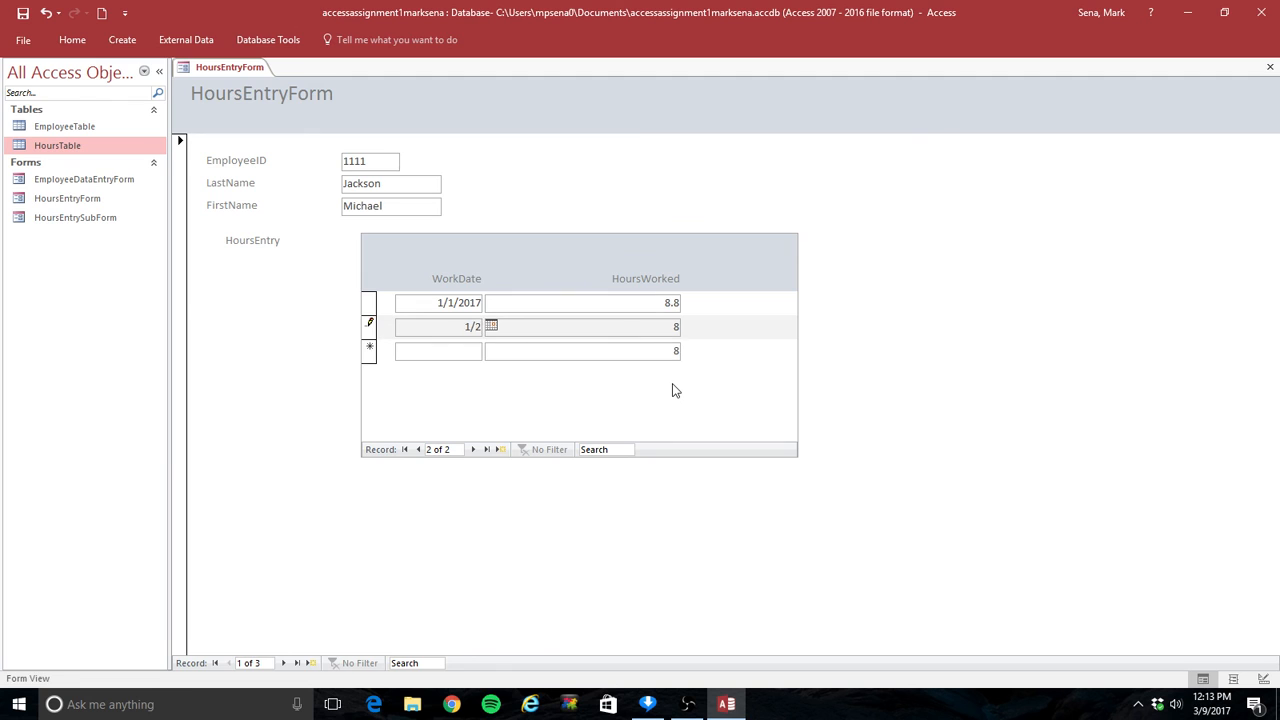
type("/17")
key("Tab")
type("10")
key("Tab")
Step: Move to employee 2222 and enter work dates 1/1/17 and 1/2/2017 with 5 hours each
left_click(284, 664)
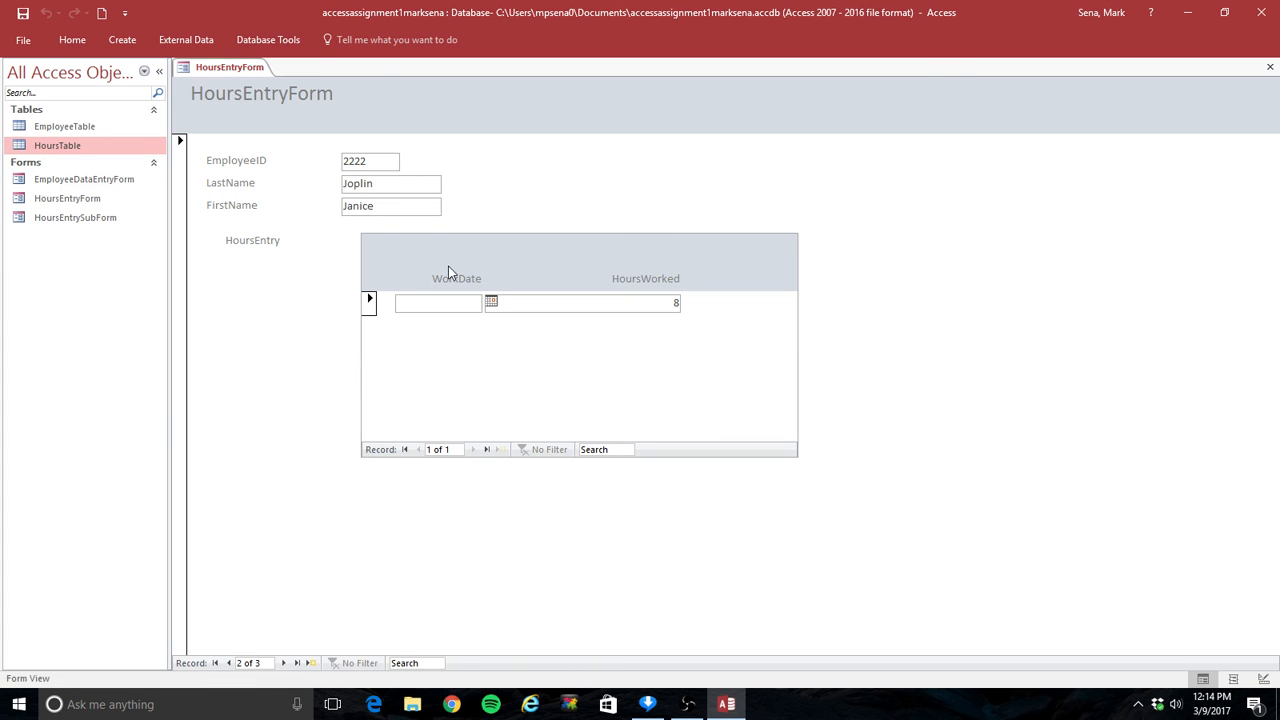
type("1")
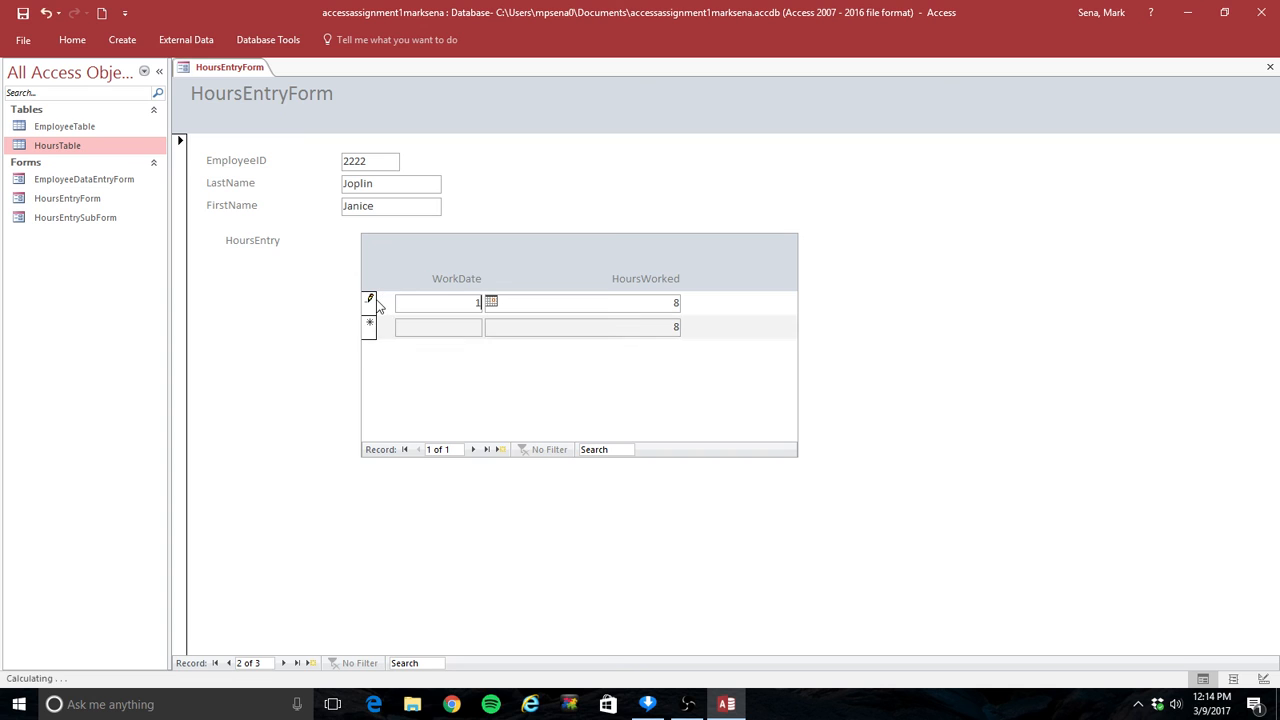
type("/1/2")
key("BackSpace")
type("17")
key("Tab")
type("5")
key("Tab")
type("1/")
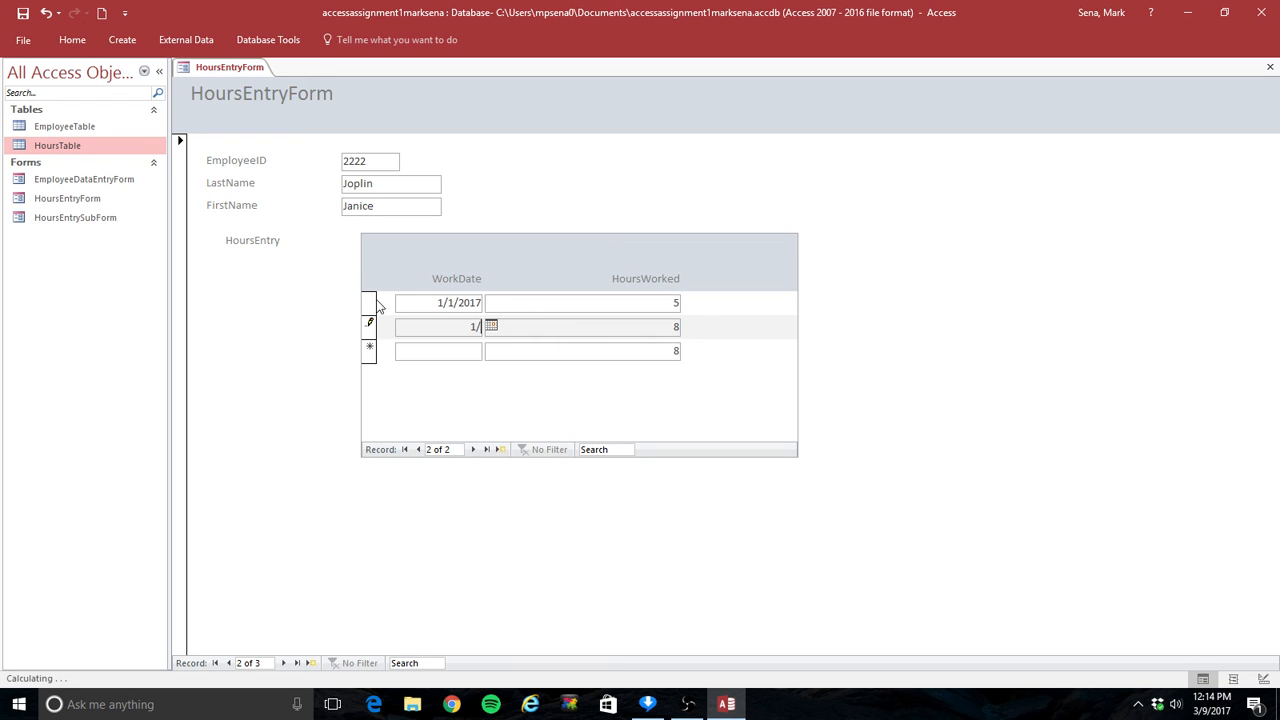
type("2/2017")
key("Tab")
type("5")
Step: Move to employee 3333 and enter work dates 1/10/2017 and 1/11/2017 with 2.5 hours each
left_click(284, 663)
left_click(447, 302)
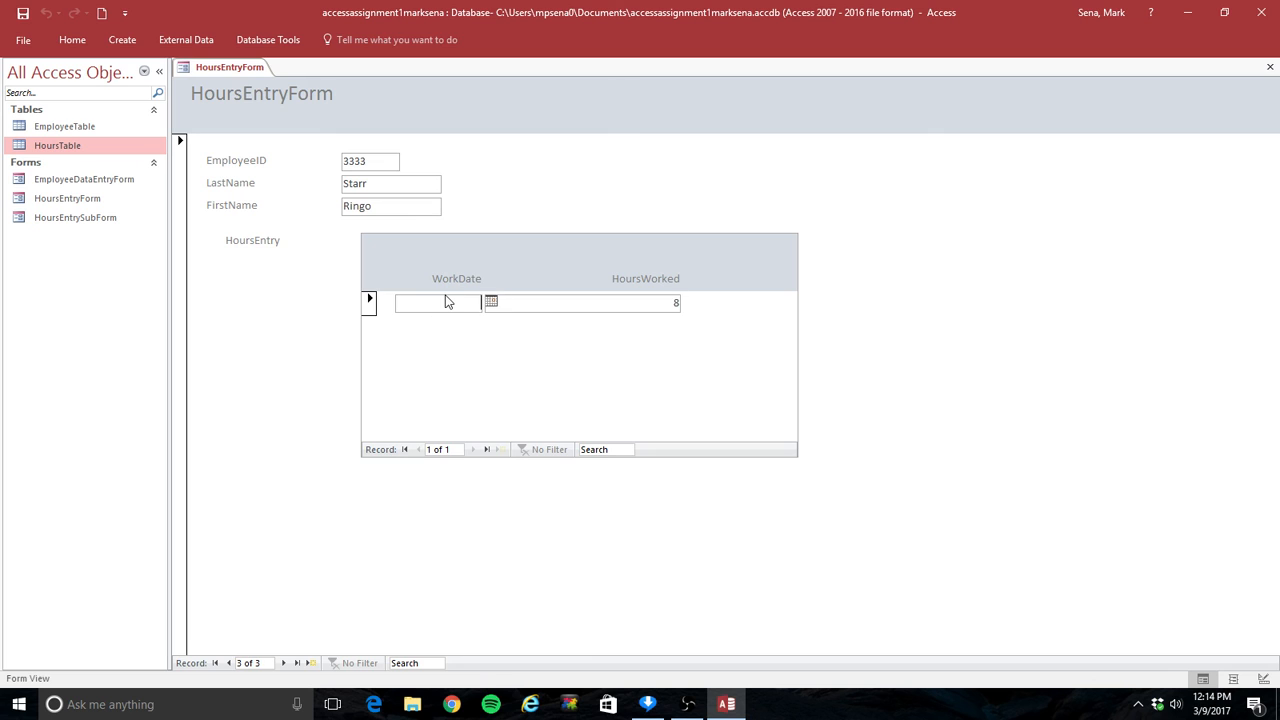
type("1/1")
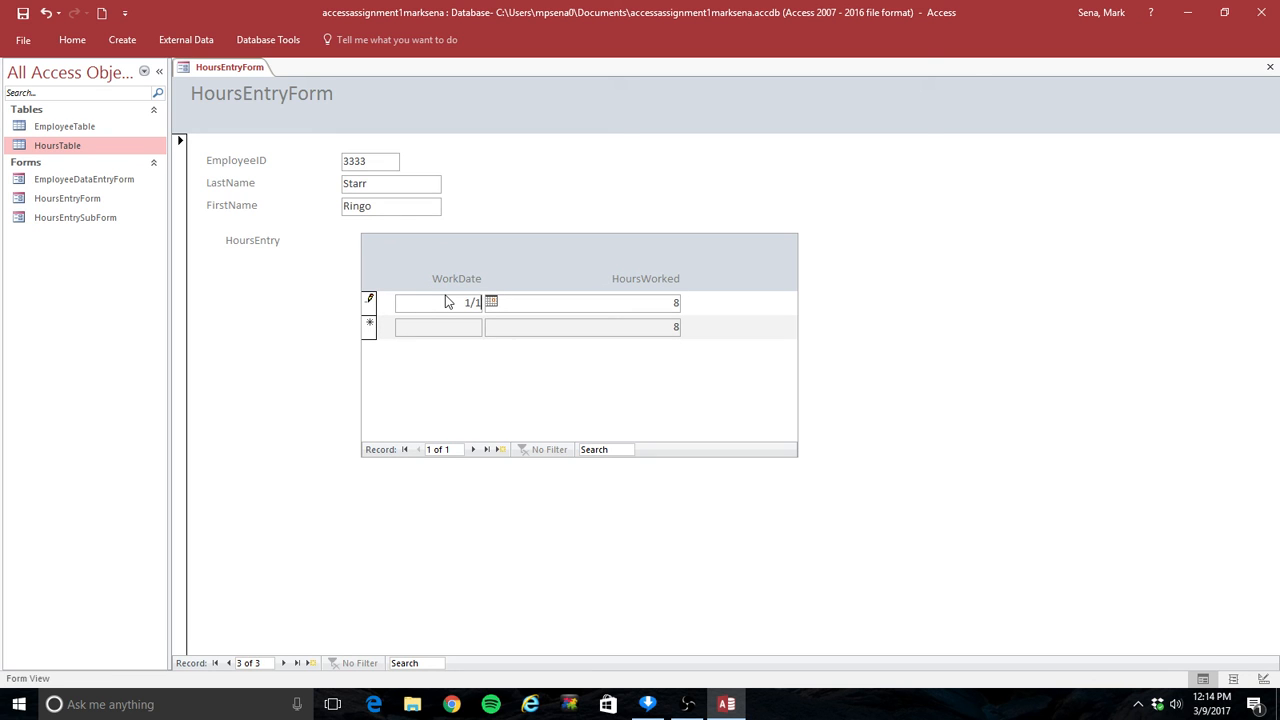
type("0/201")
type("7")
key("Tab")
type("2.5")
left_click(432, 330)
type("1/1/")
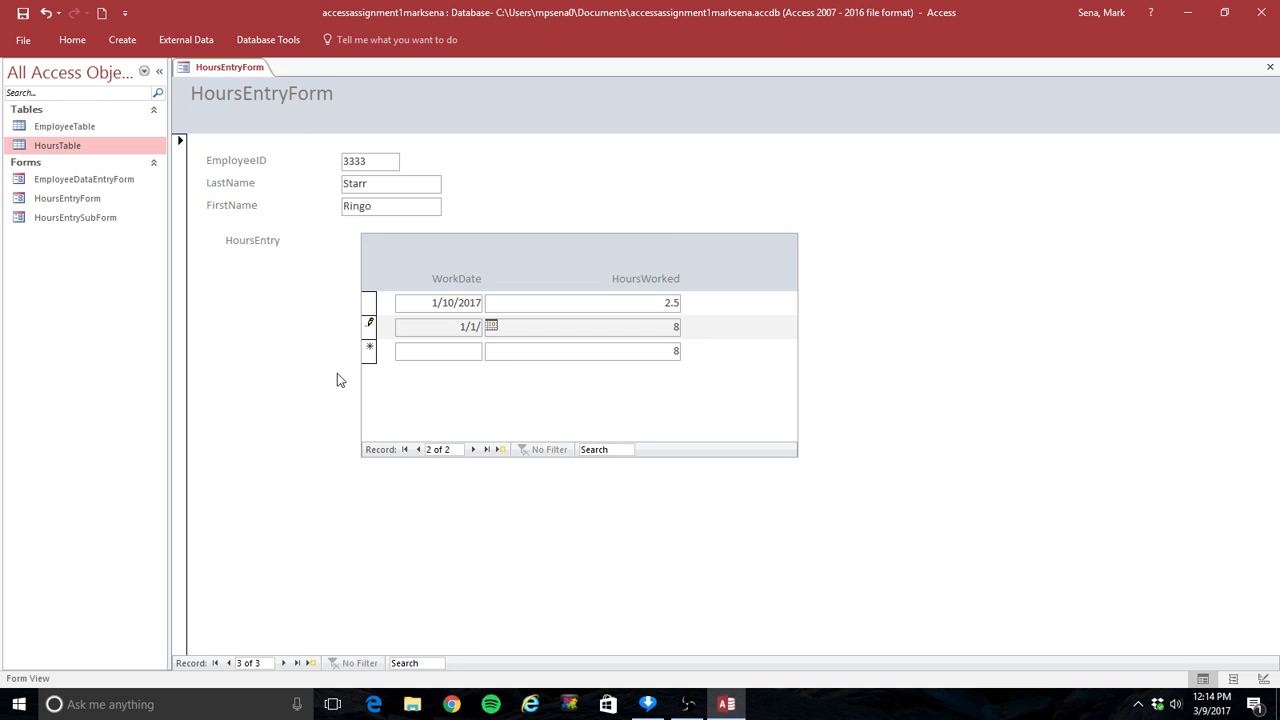
key("BackSpace")
type("1/201")
type("7")
key("Tab")
type("2.")
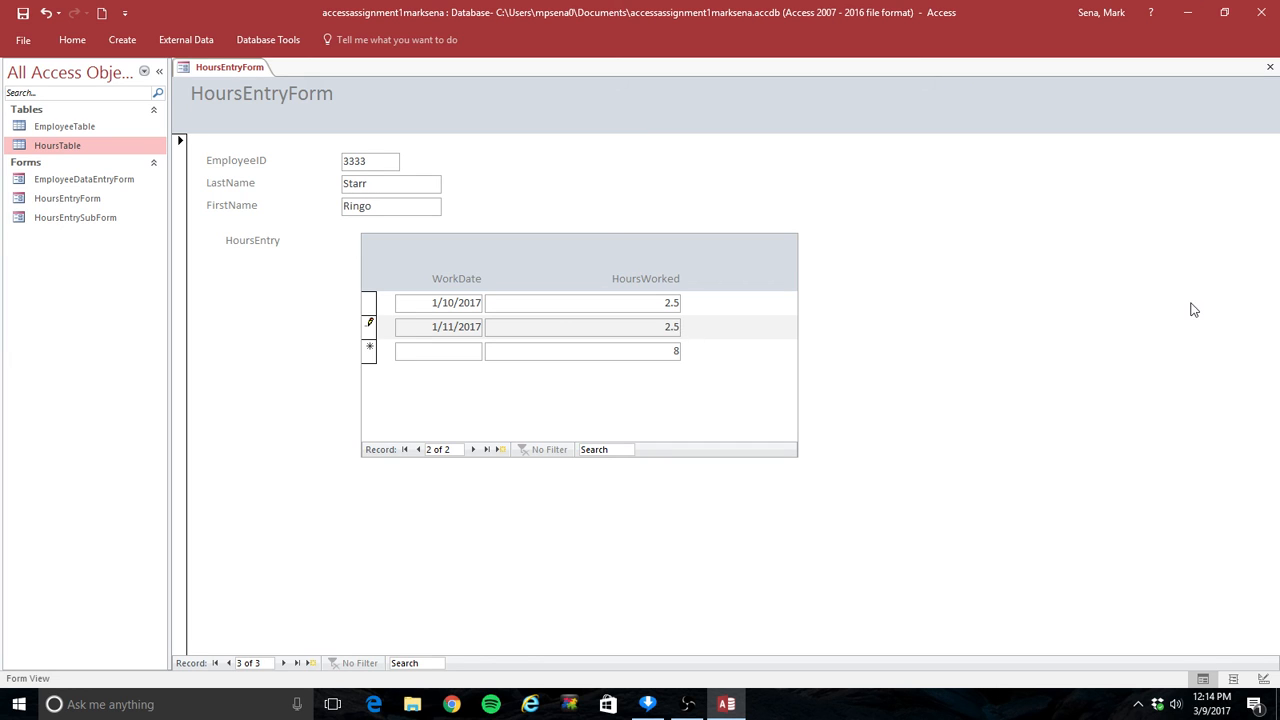
Step: Close the HoursEntryForm
left_click(1272, 69)
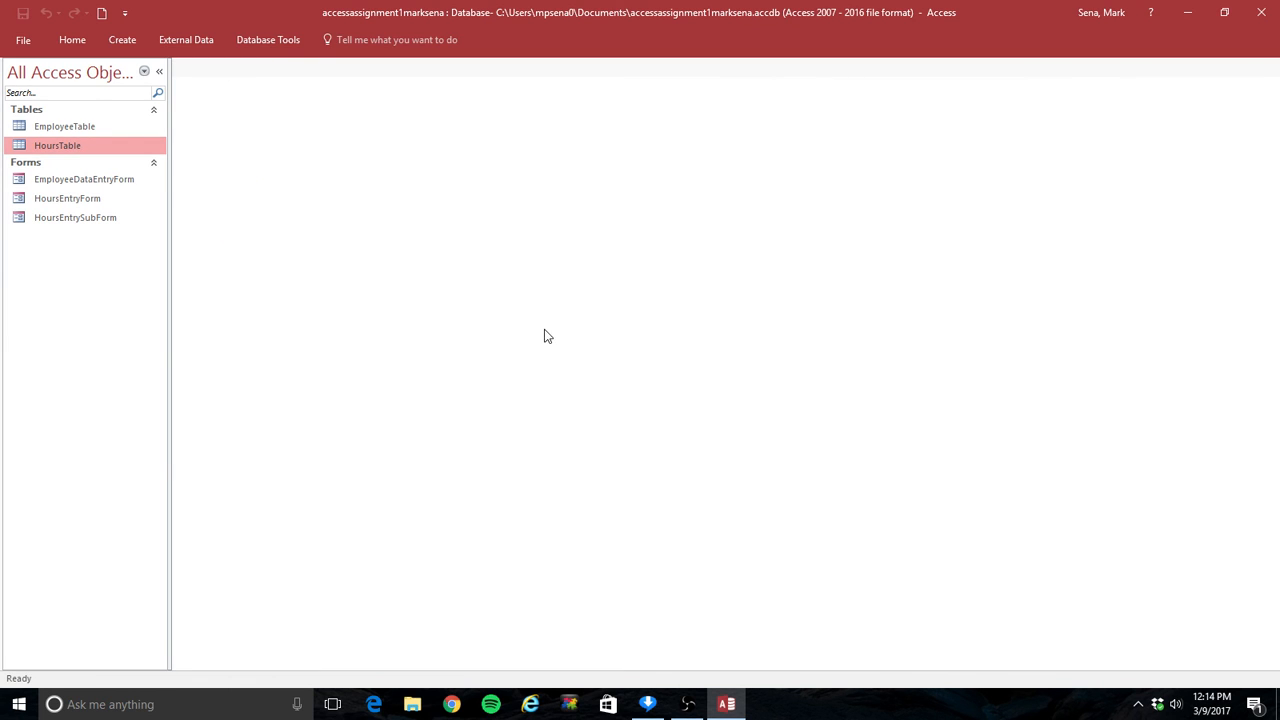
left_click(689, 706)
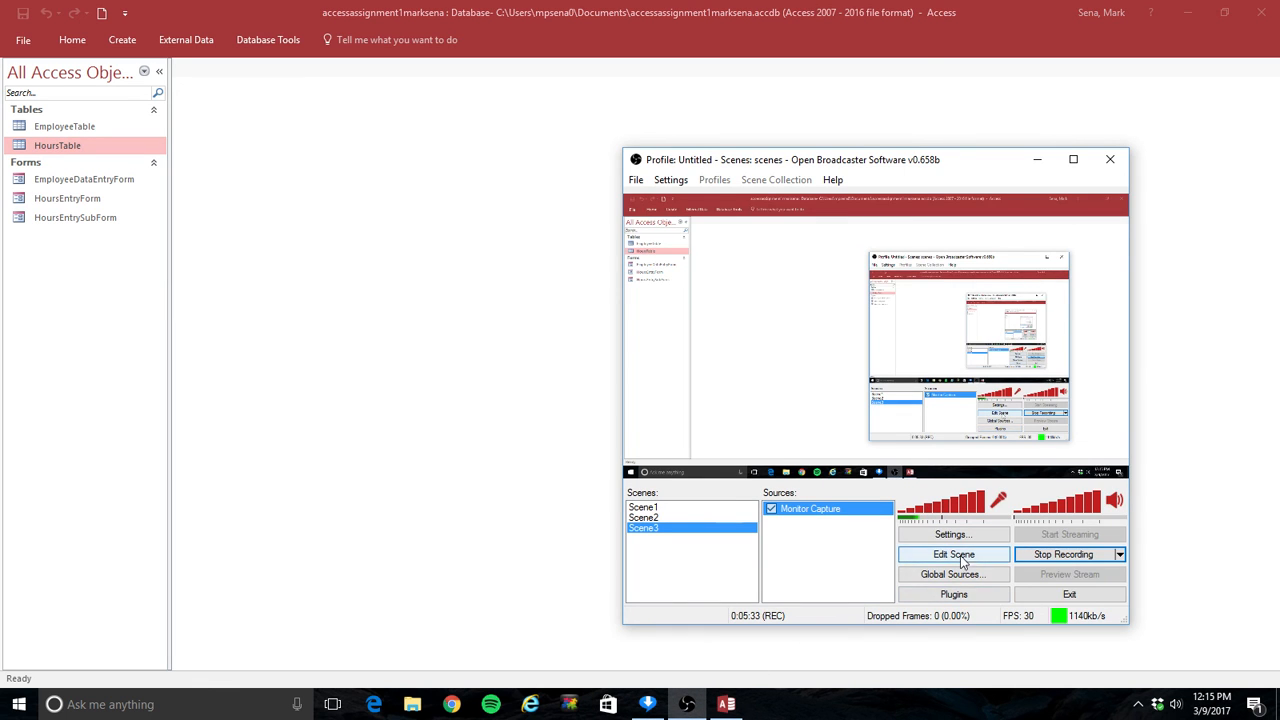